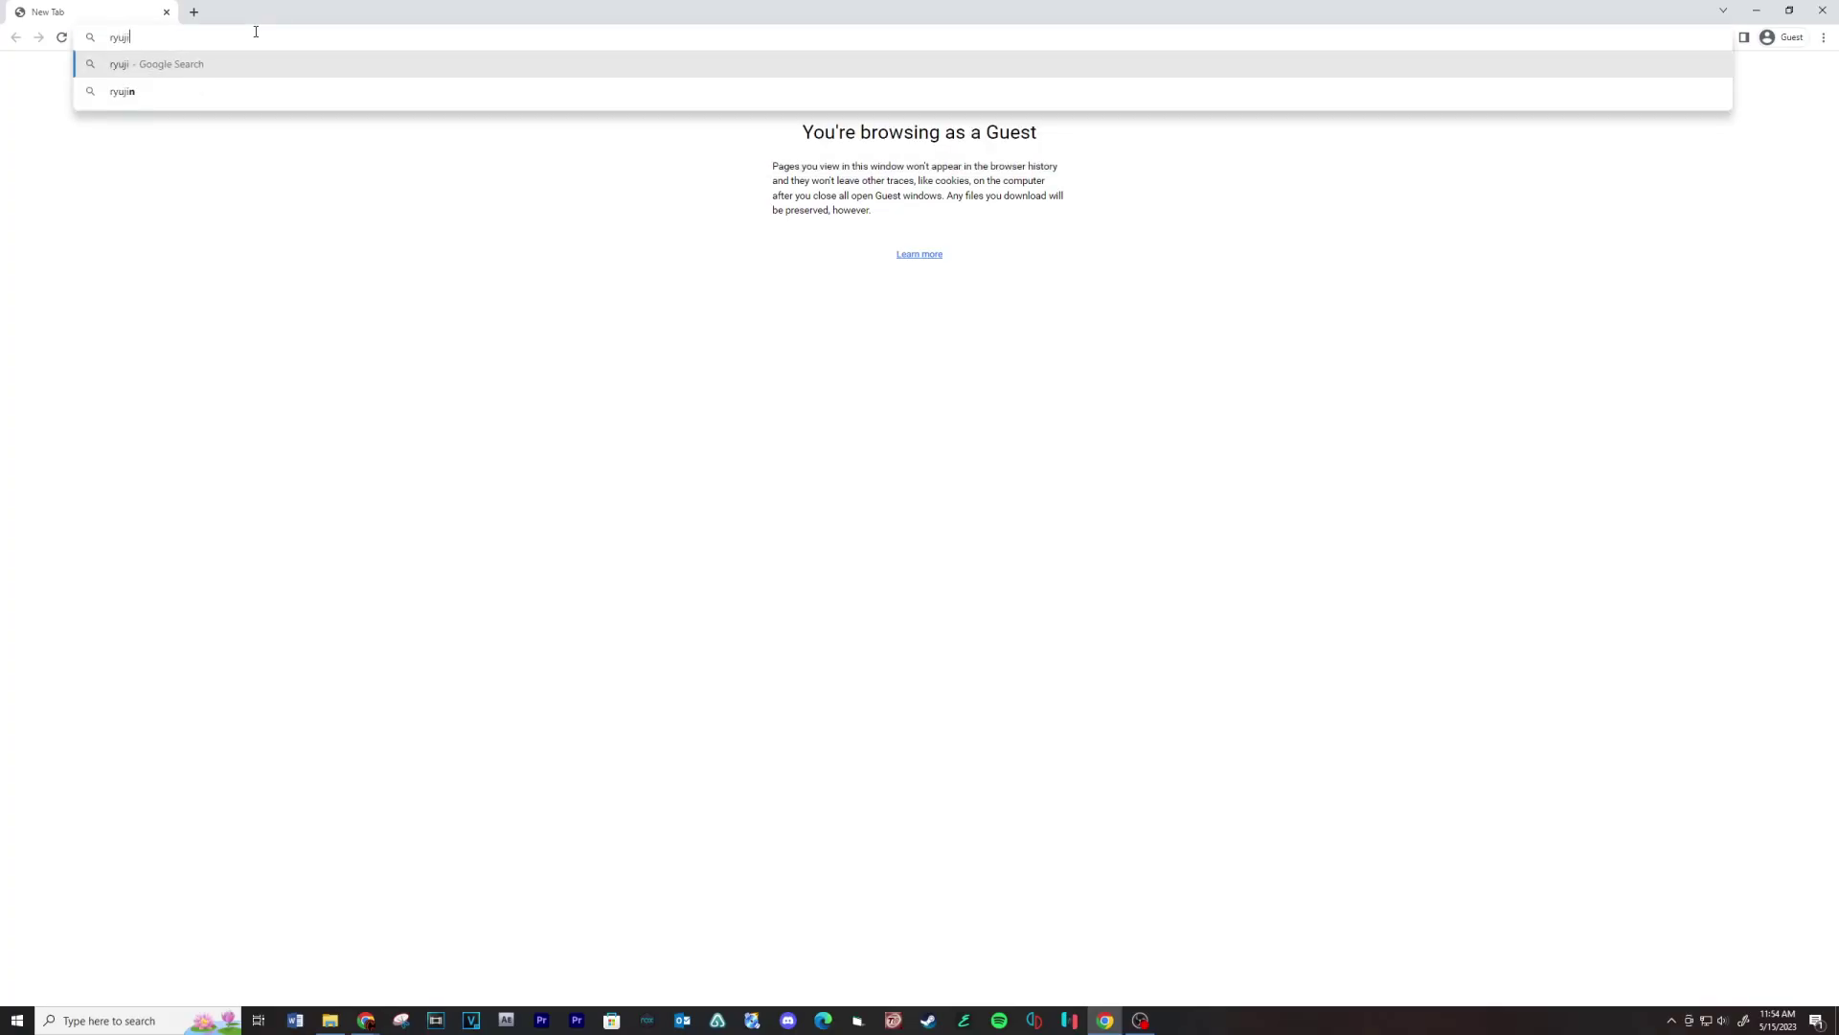
Type 'ryujinx download' into the new Chrome tab's address bar
type("load")
Download the Windows build of Ryujinx from ryujinx.org, then minimize Chrome
key("Return")
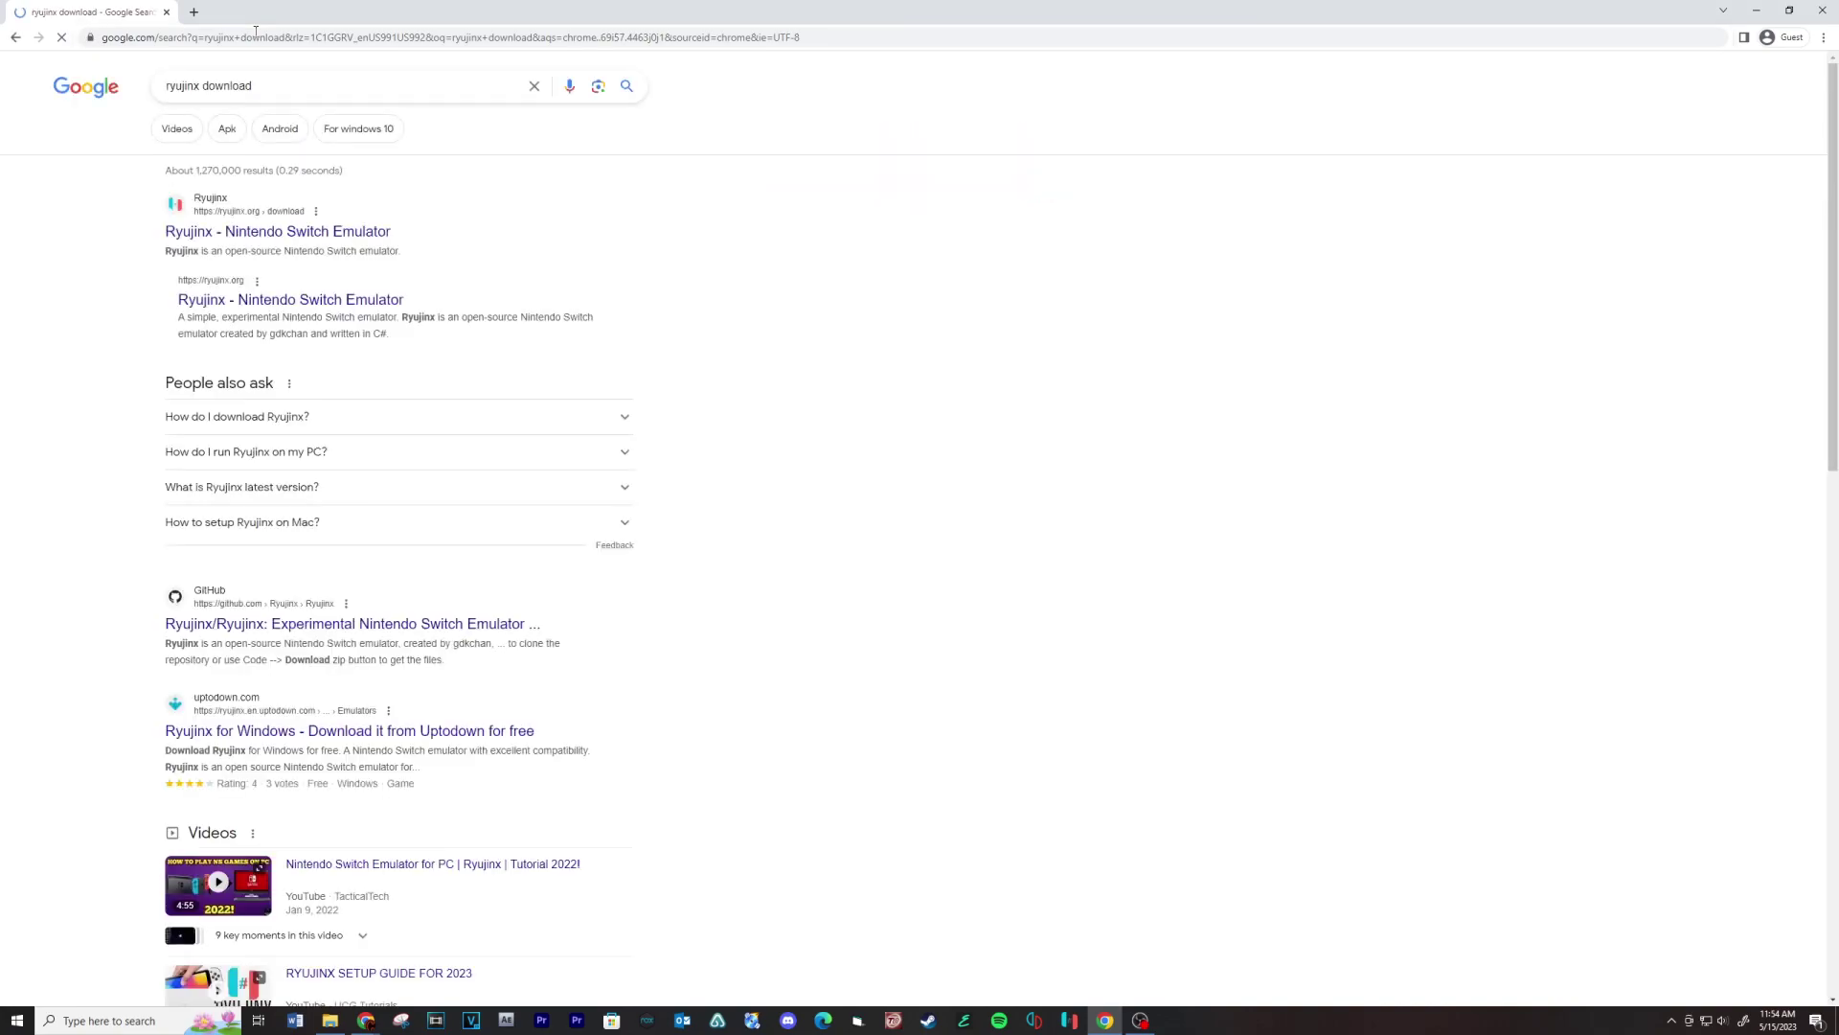
left_click(345, 244)
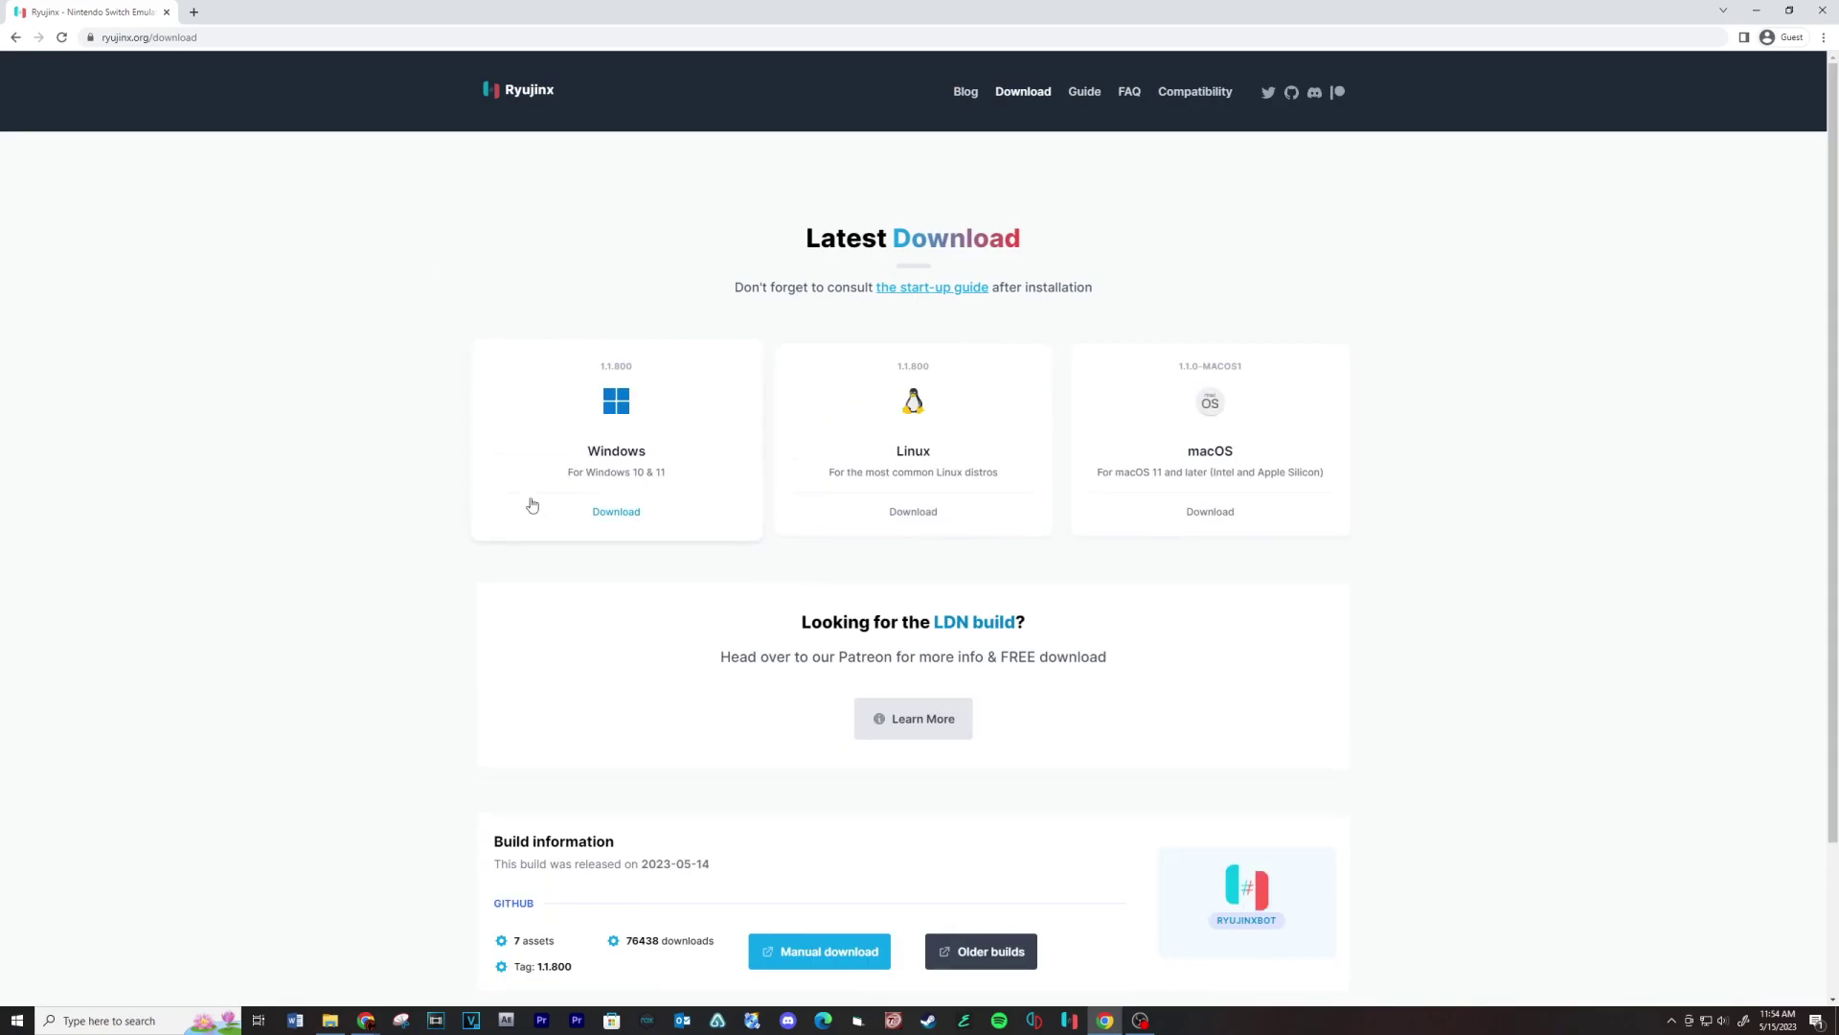
left_click(613, 512)
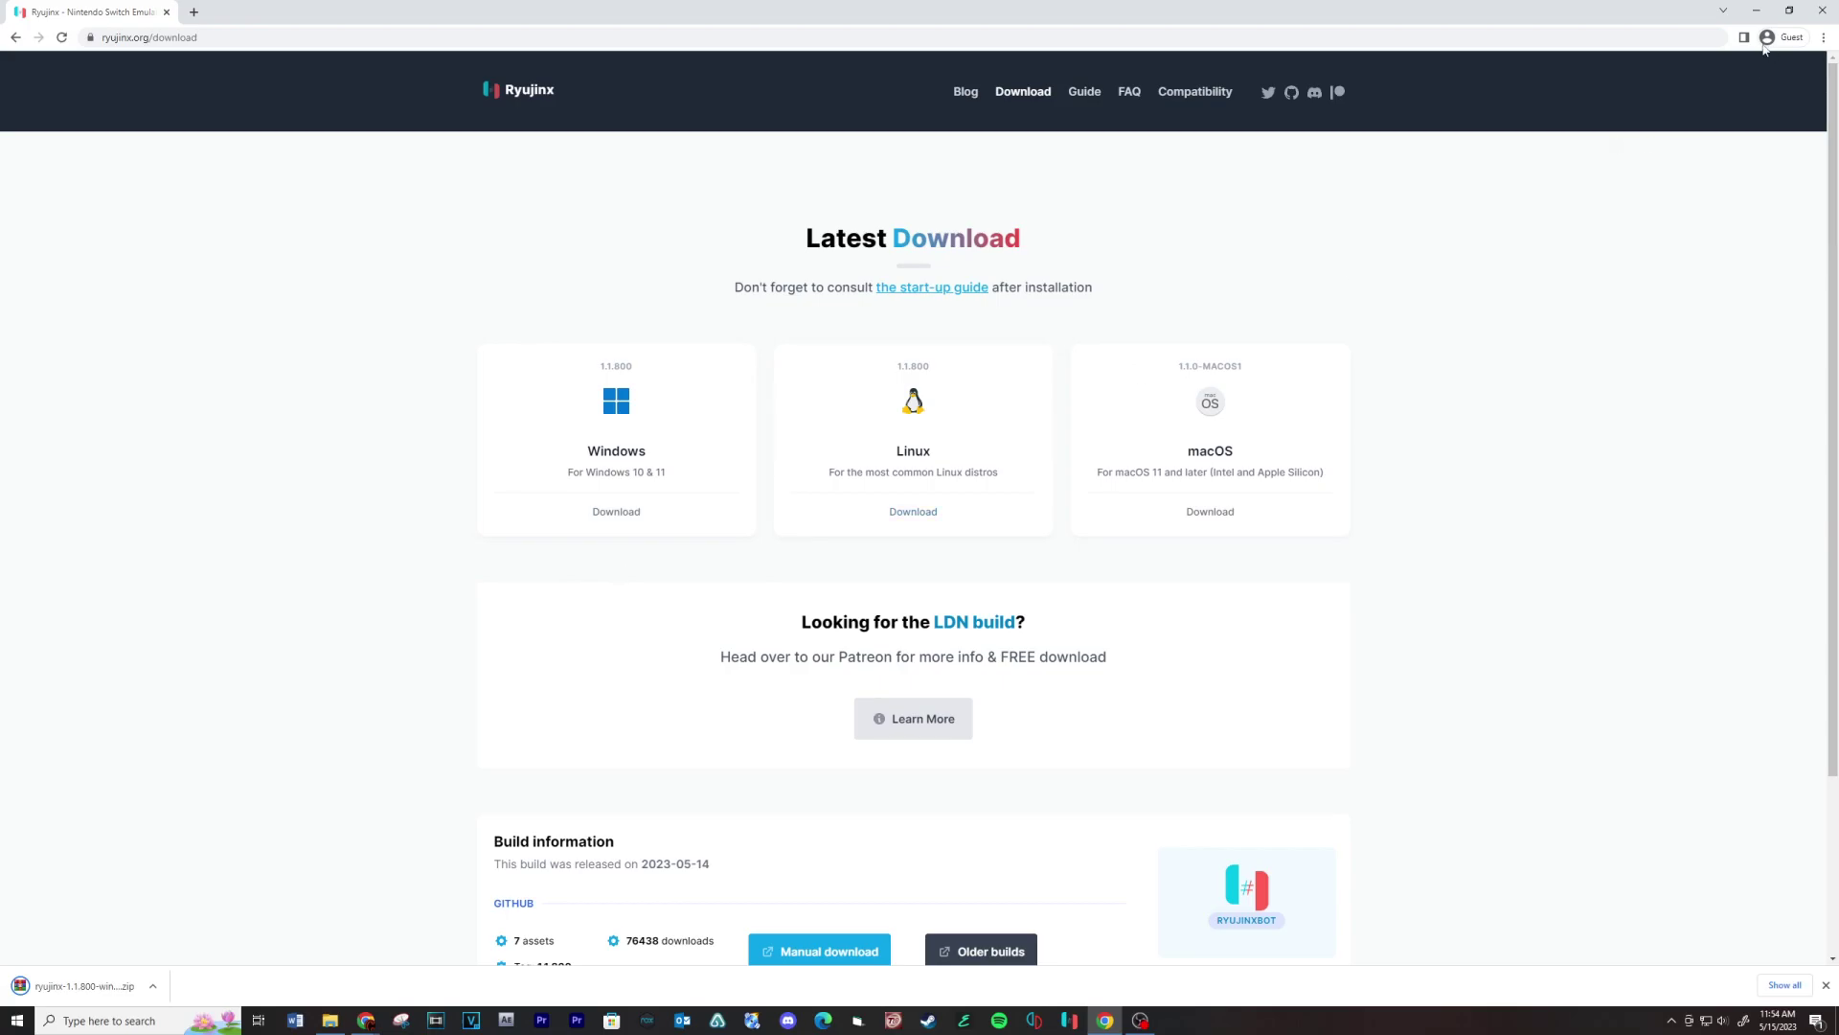
left_click(1756, 11)
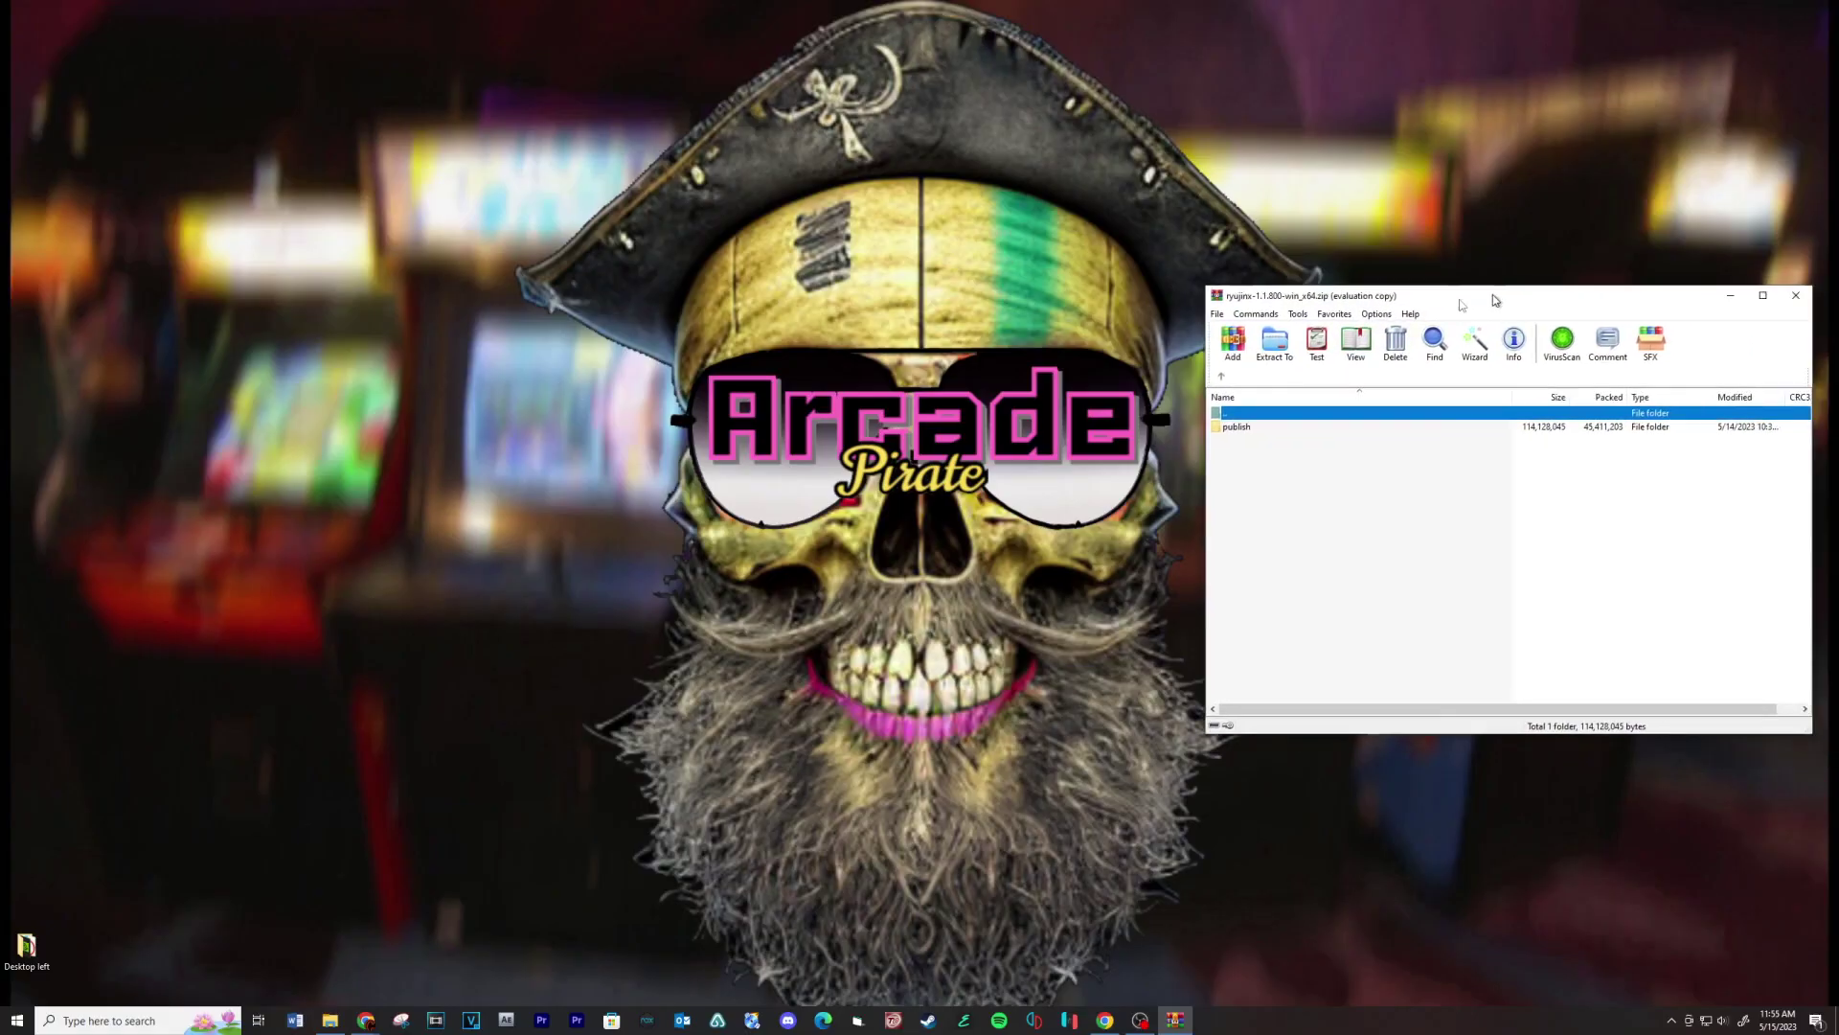
Drag the publish folder out of the Ryujinx archive onto the desktop and close WinRAR
left_click(1013, 439)
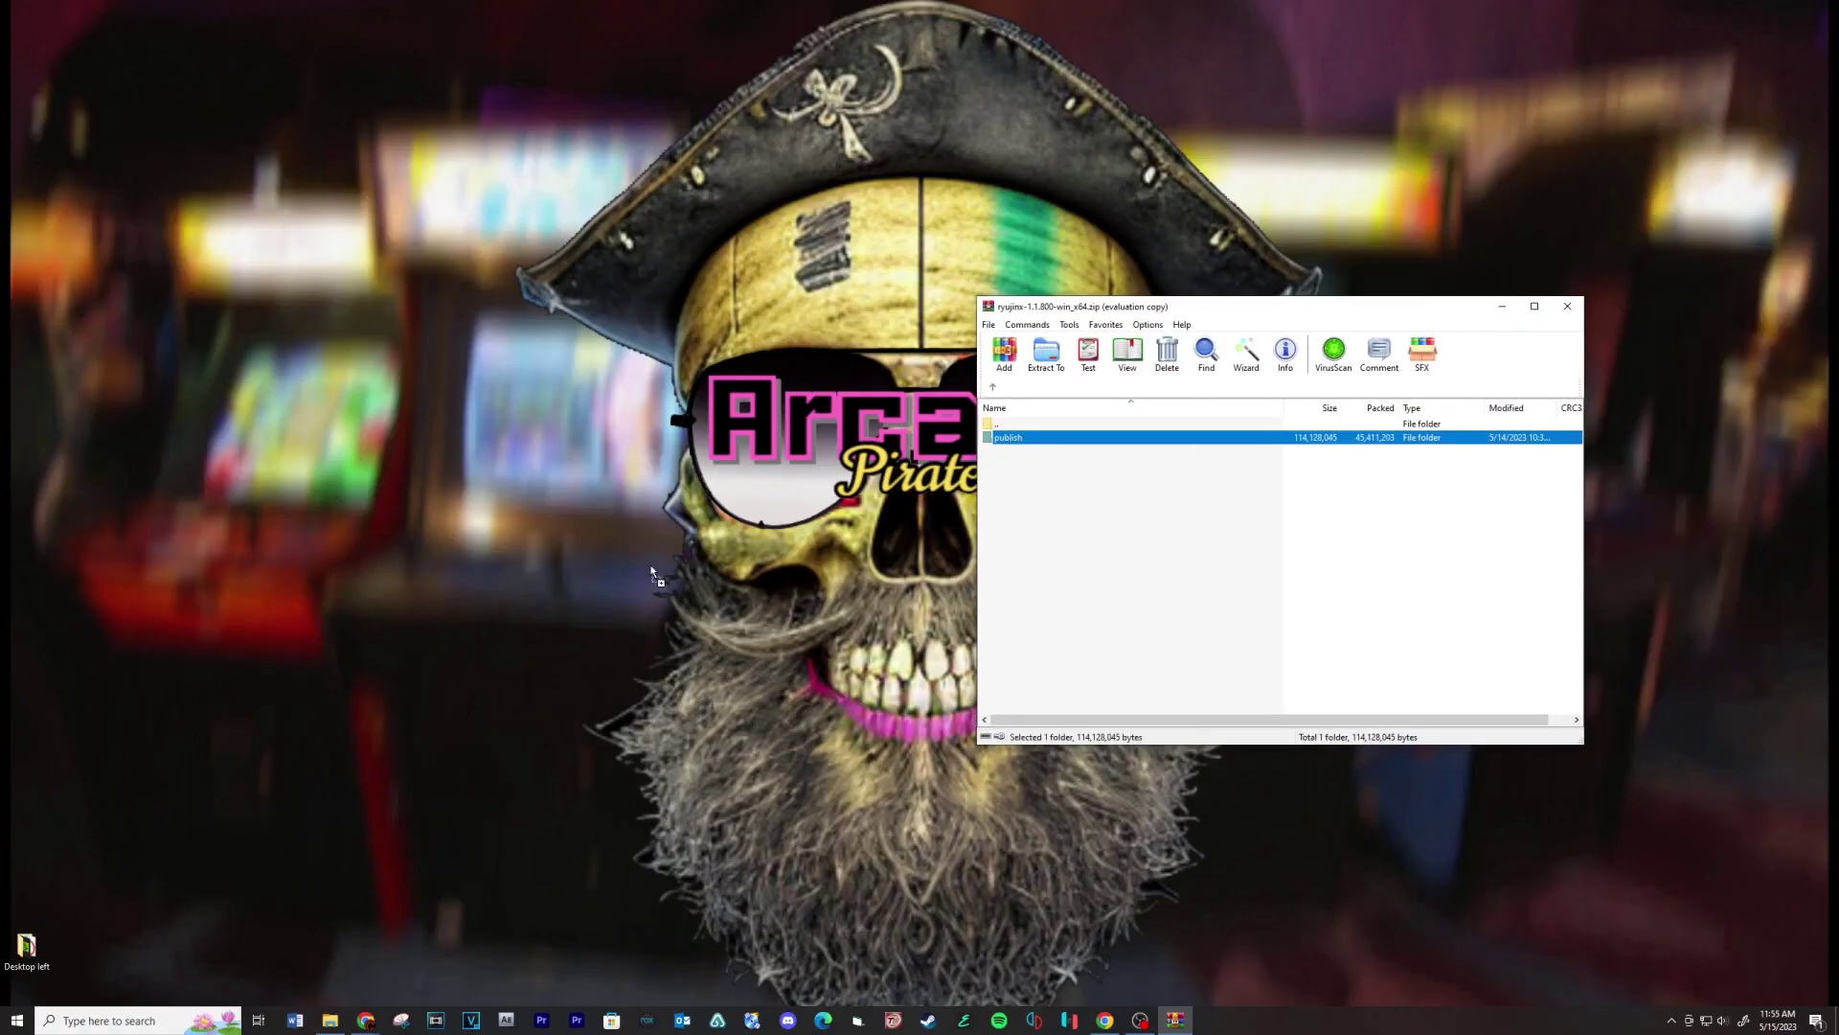
left_click_drag(435, 527, 439, 529)
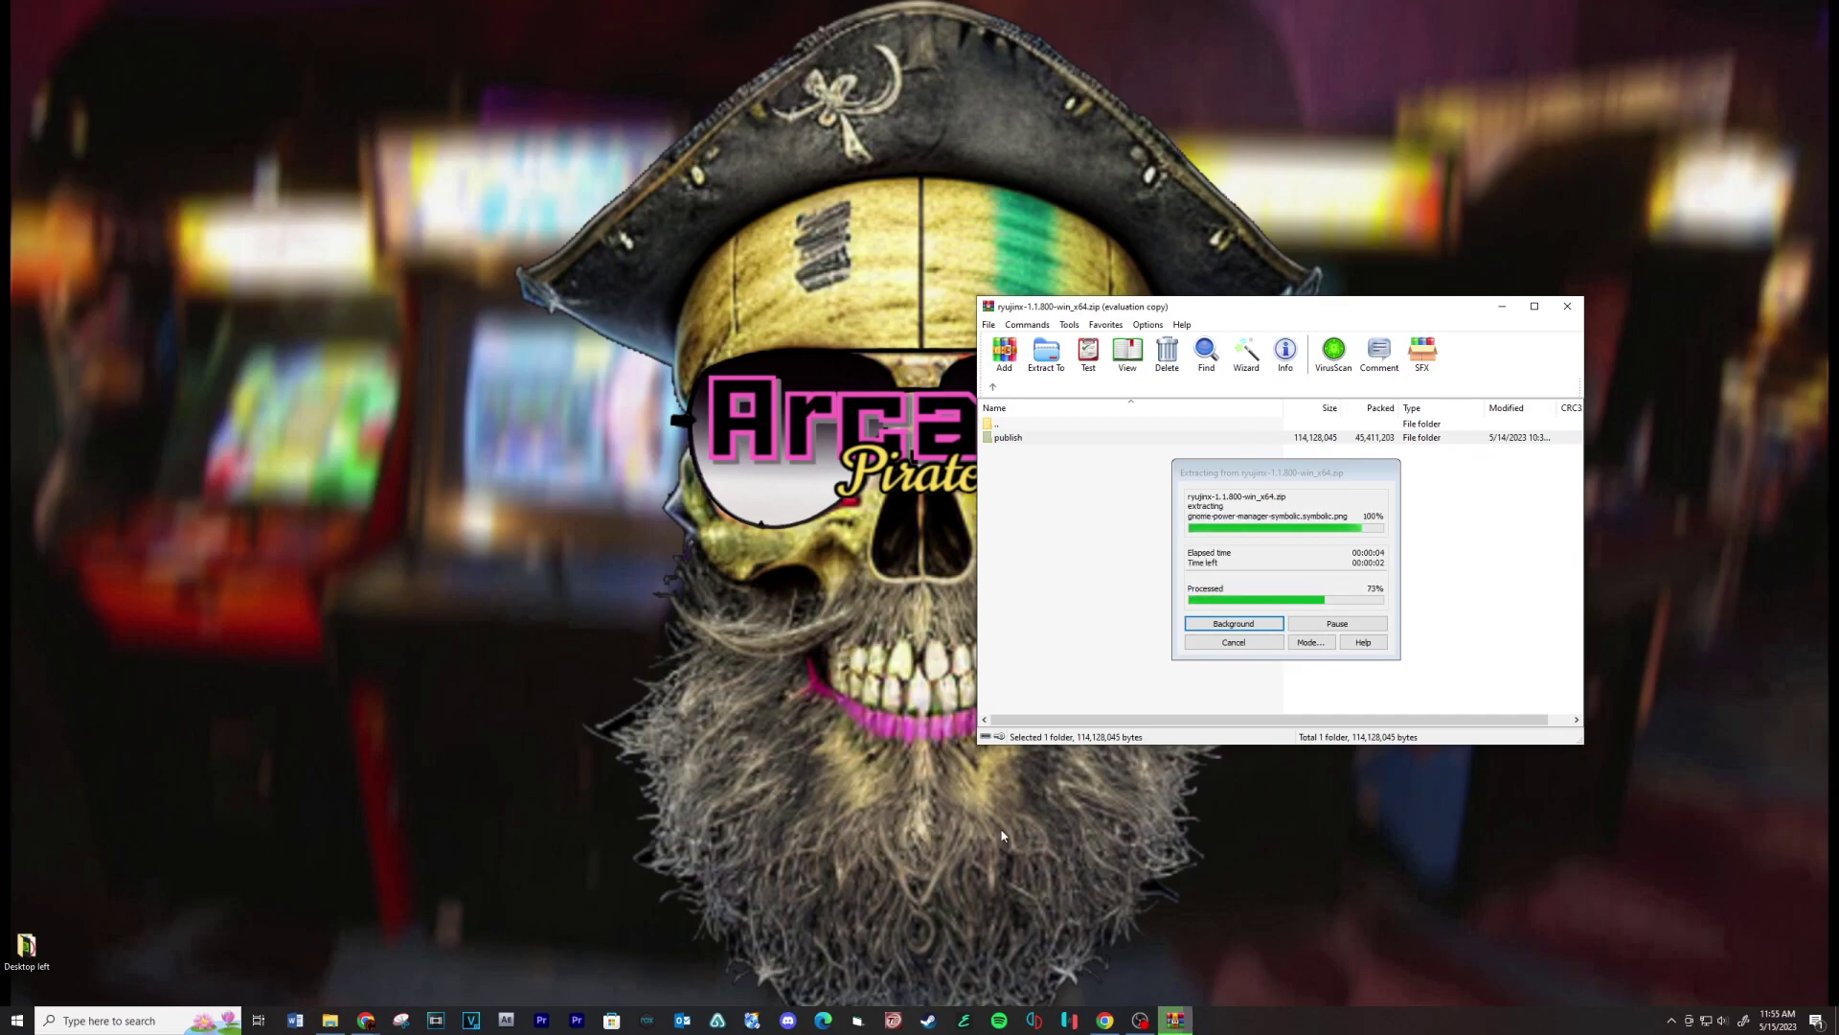
left_click(1569, 307)
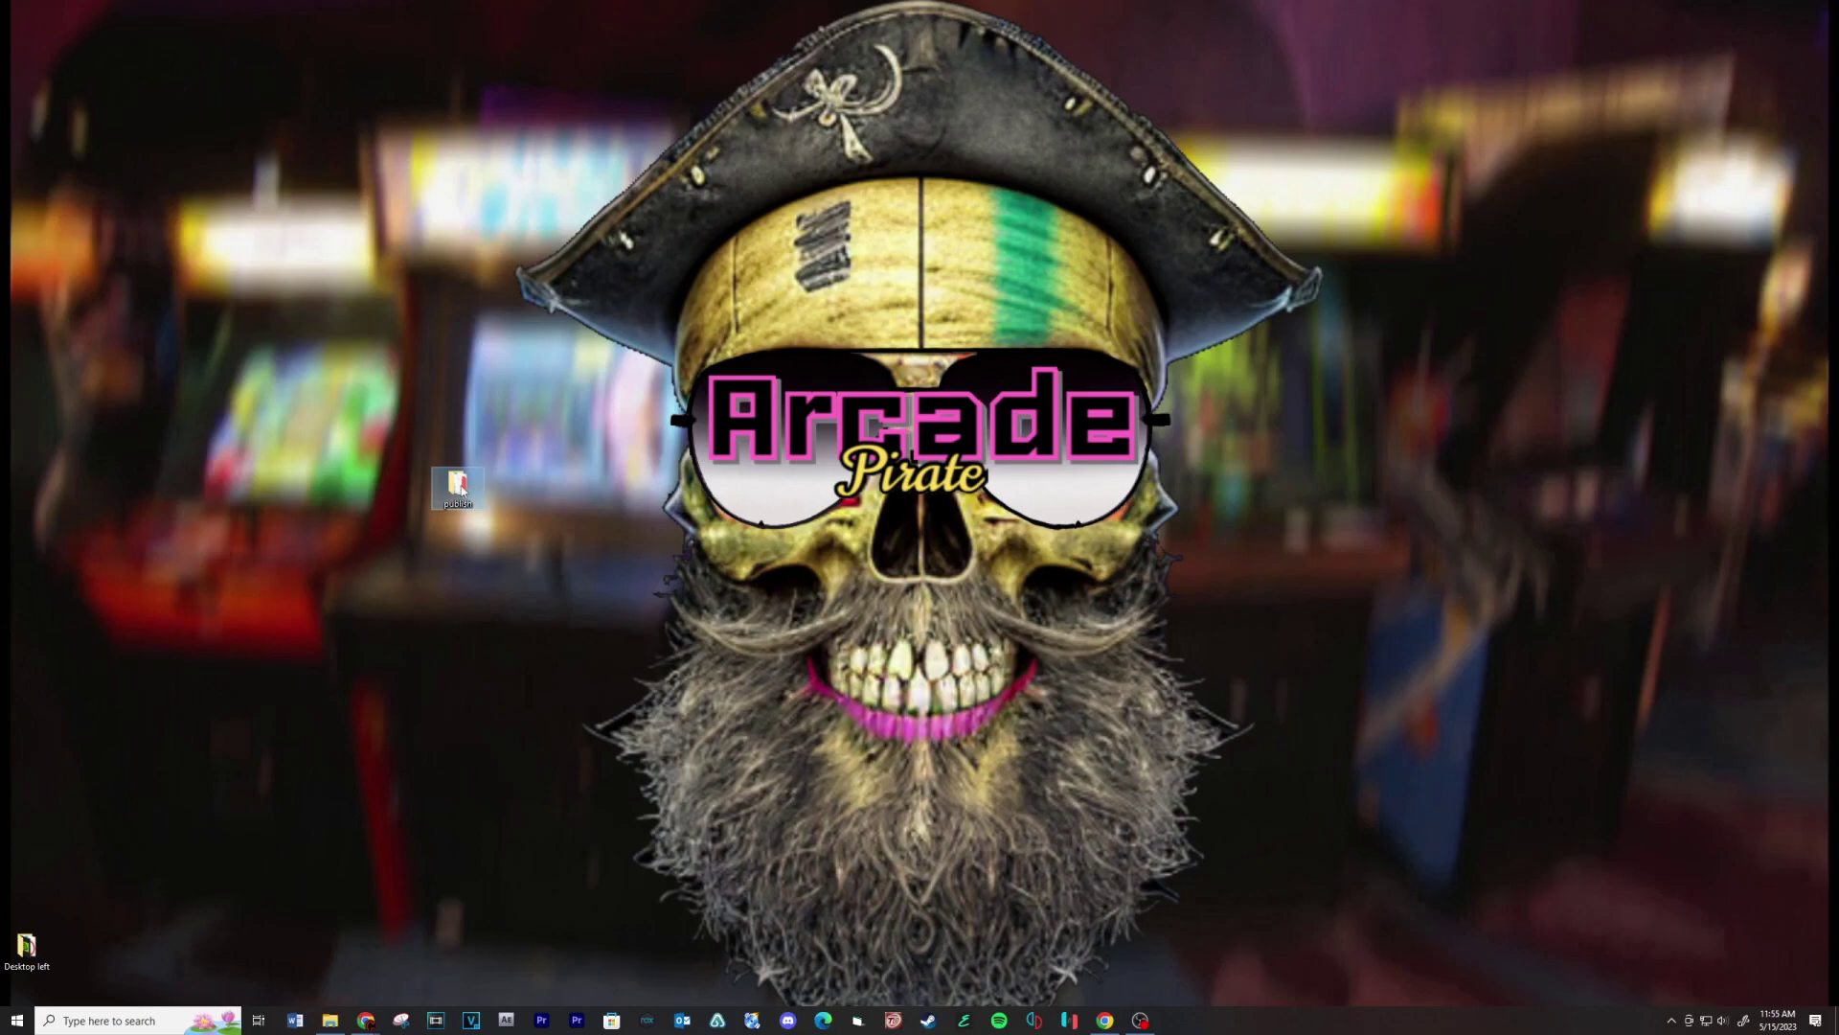
Launch Ryujinx.exe from the publish folder, dismiss the missing-keys error and choose Vulkan
left_click(330, 1020)
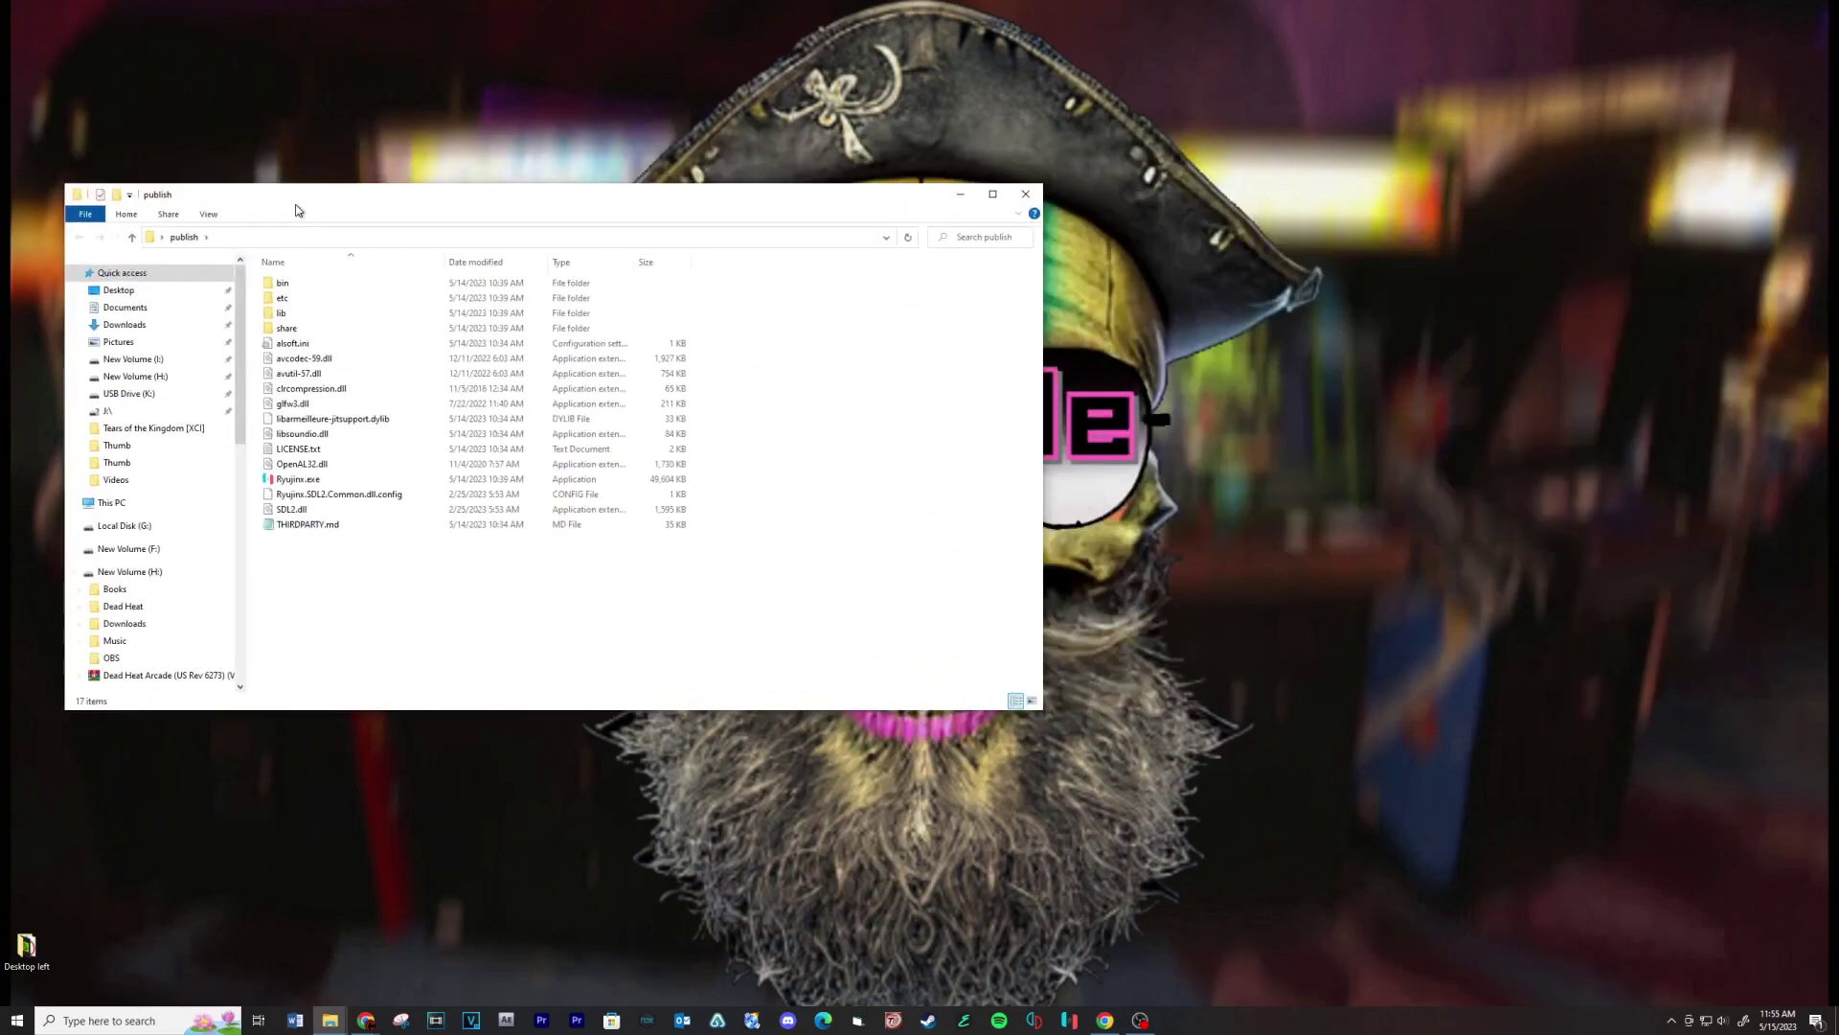
left_click_drag(292, 206, 498, 284)
double_click(500, 572)
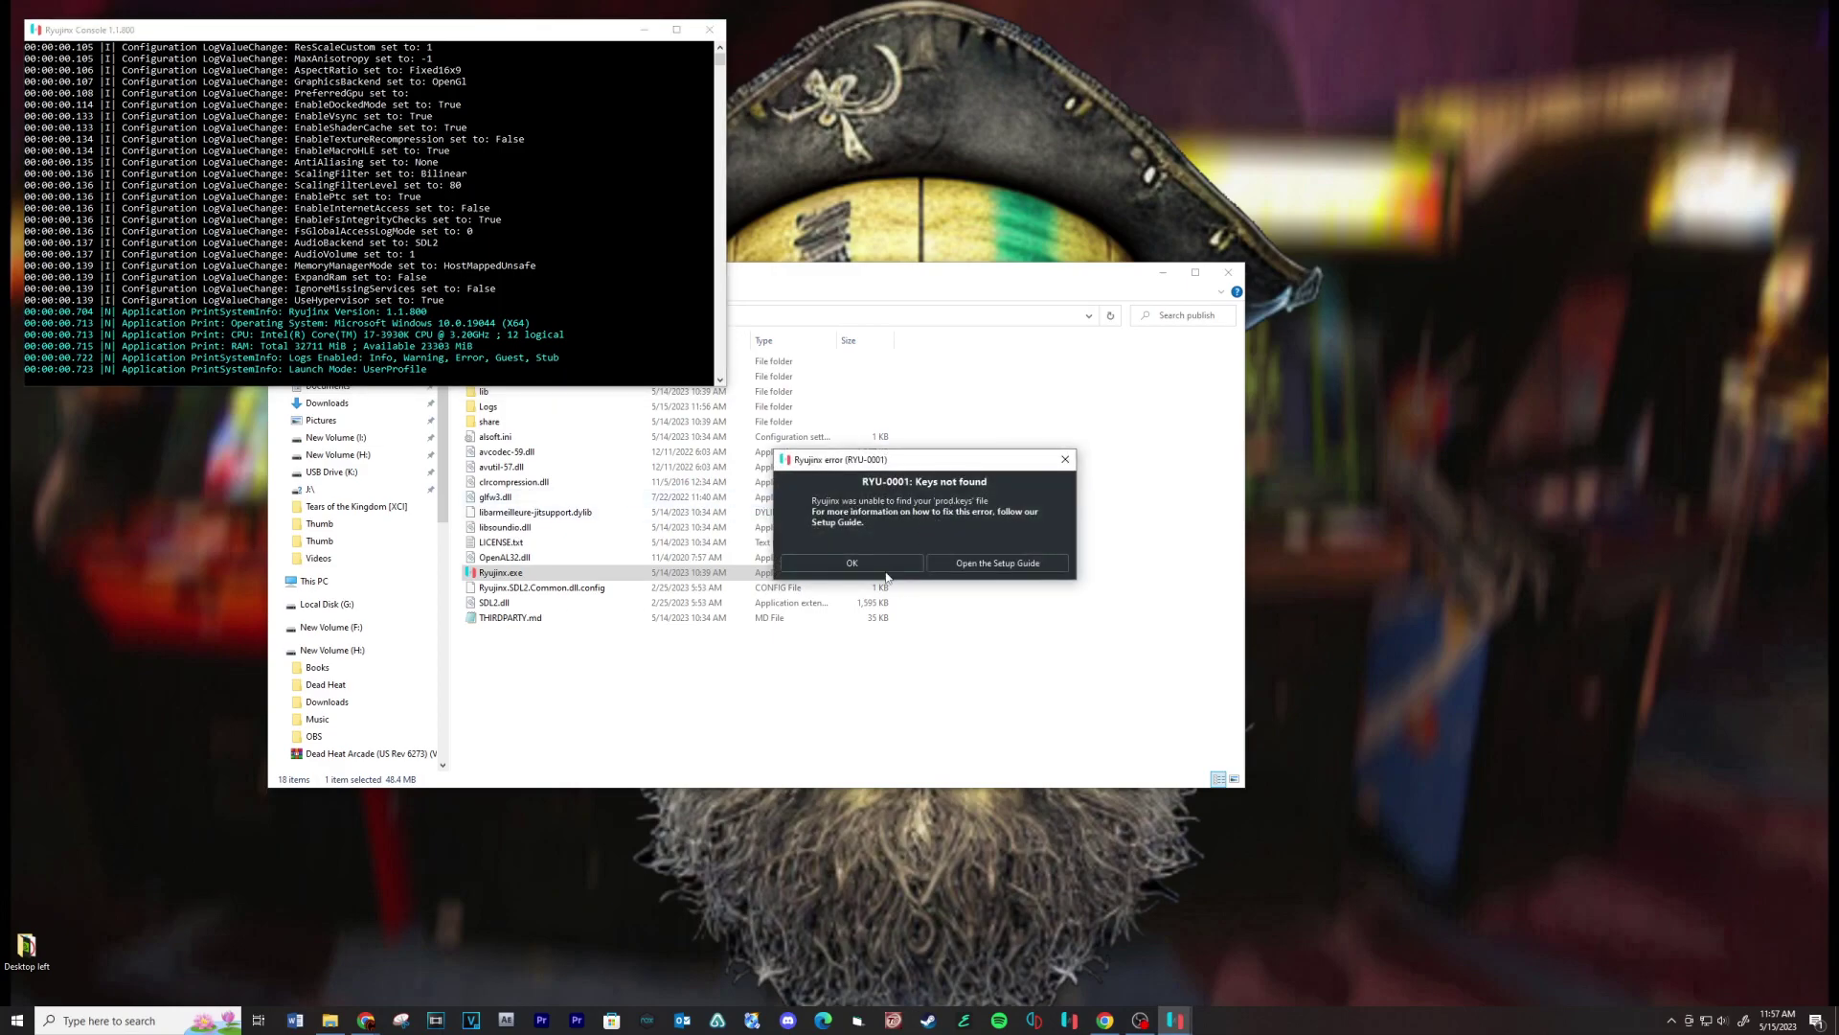
left_click(886, 566)
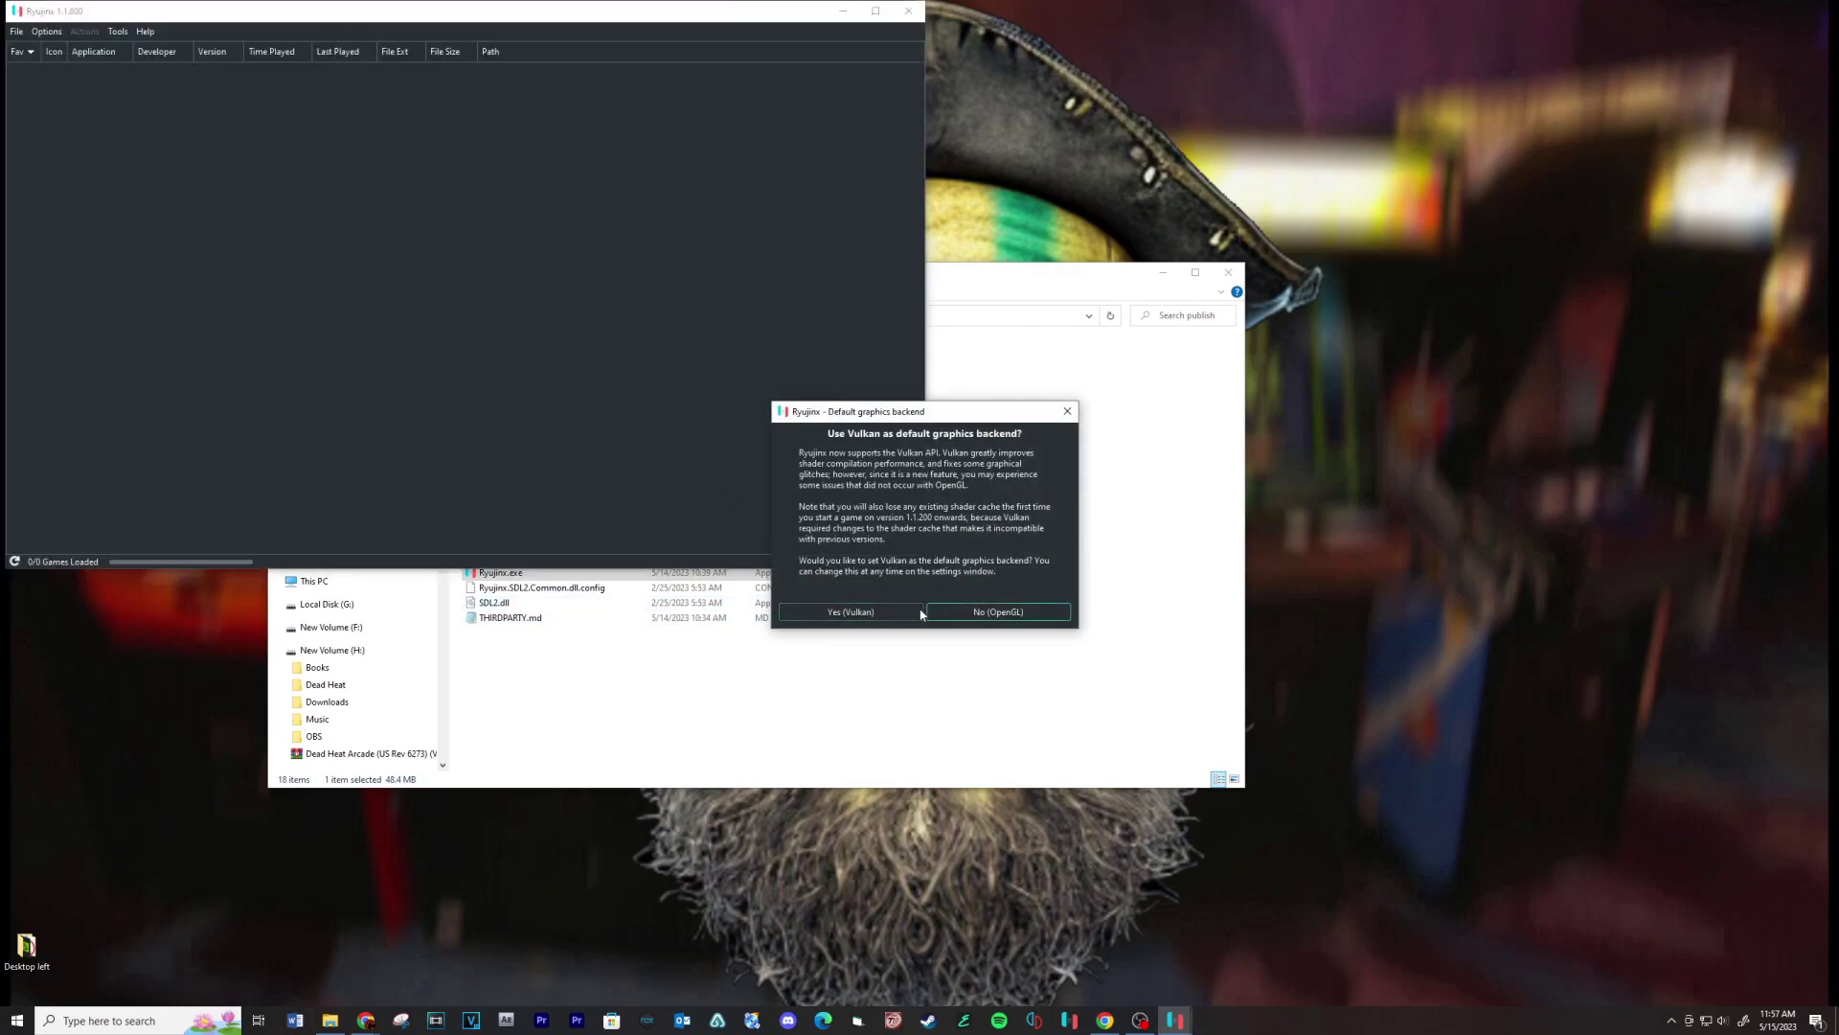
left_click(899, 614)
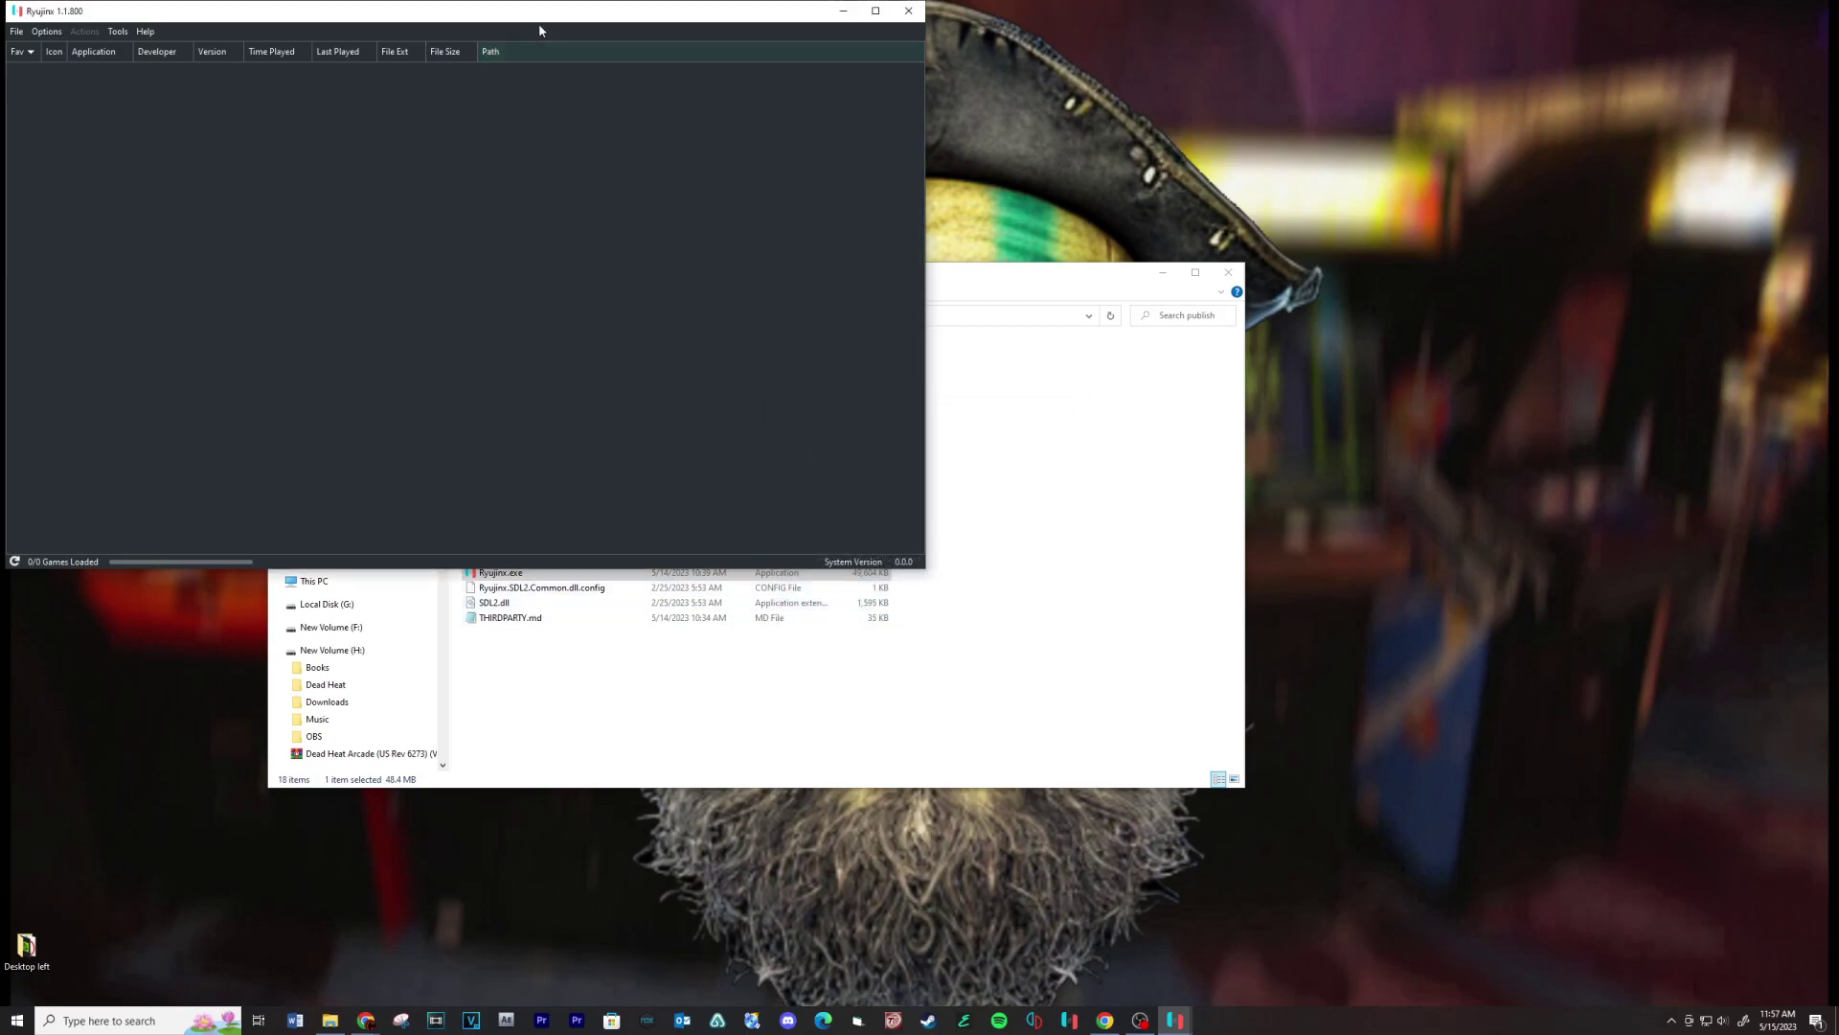
left_click_drag(545, 20, 863, 243)
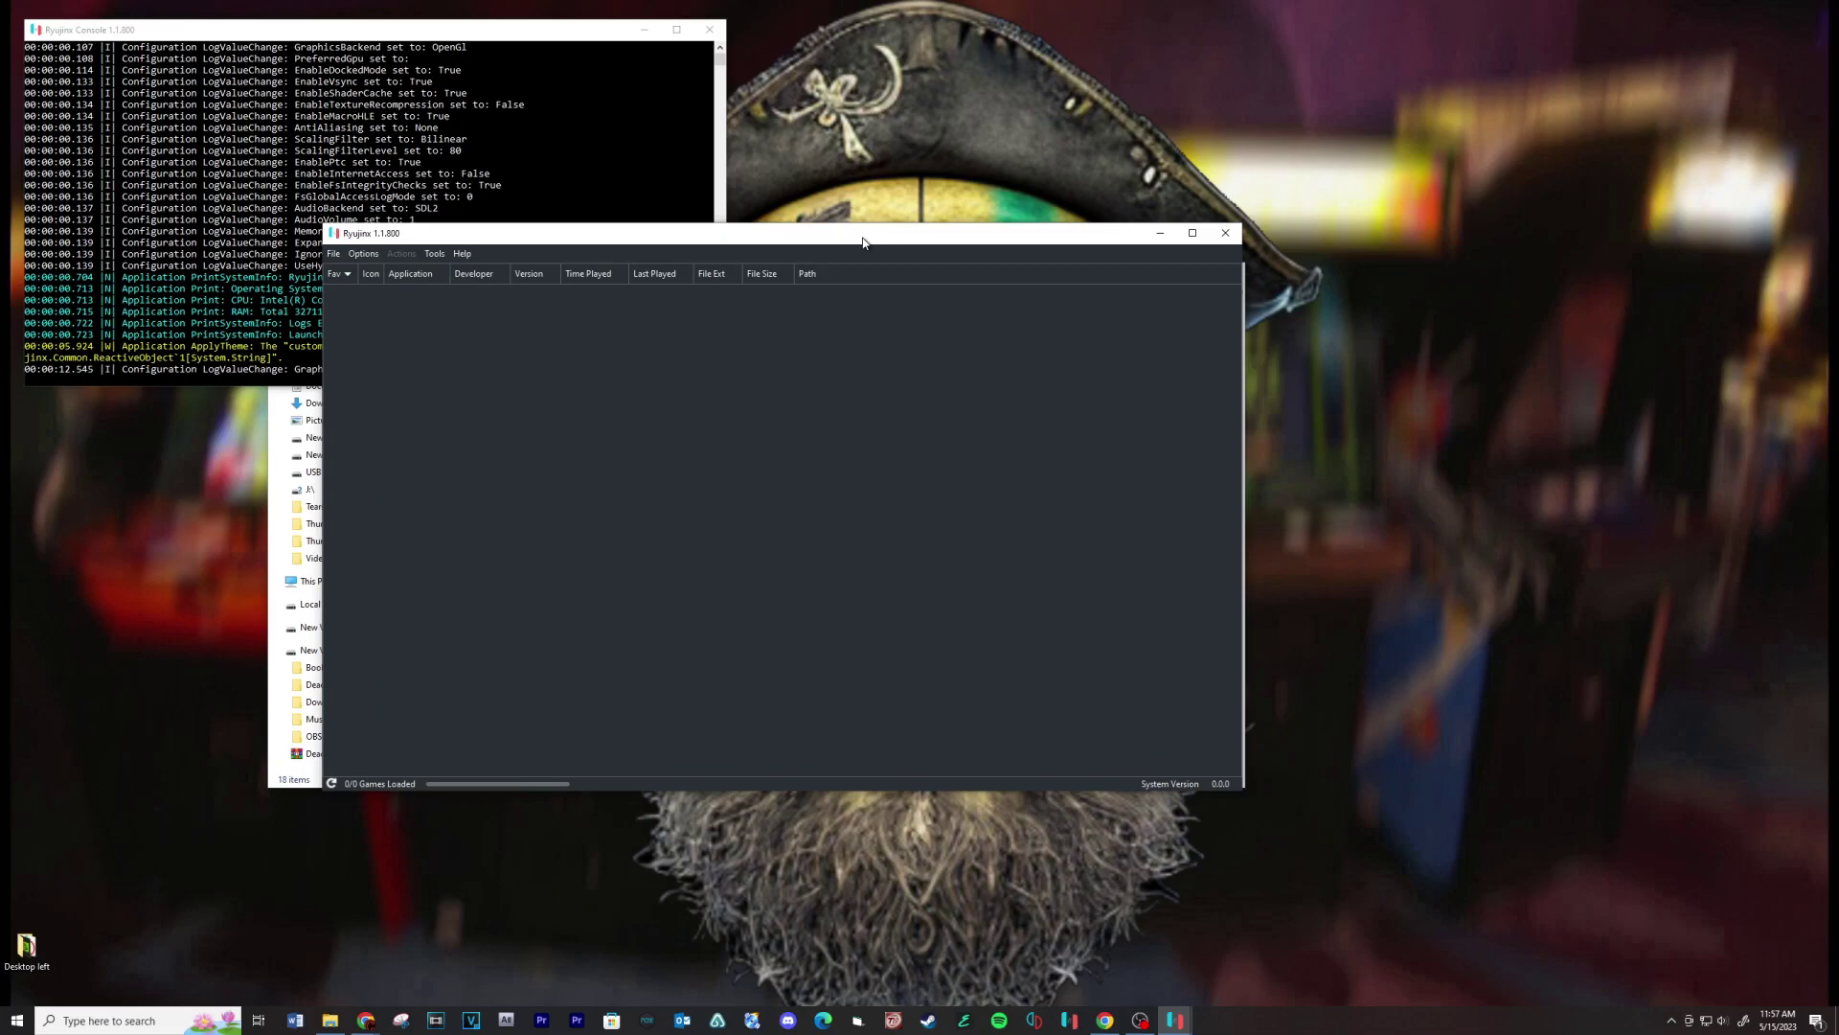
left_click(341, 257)
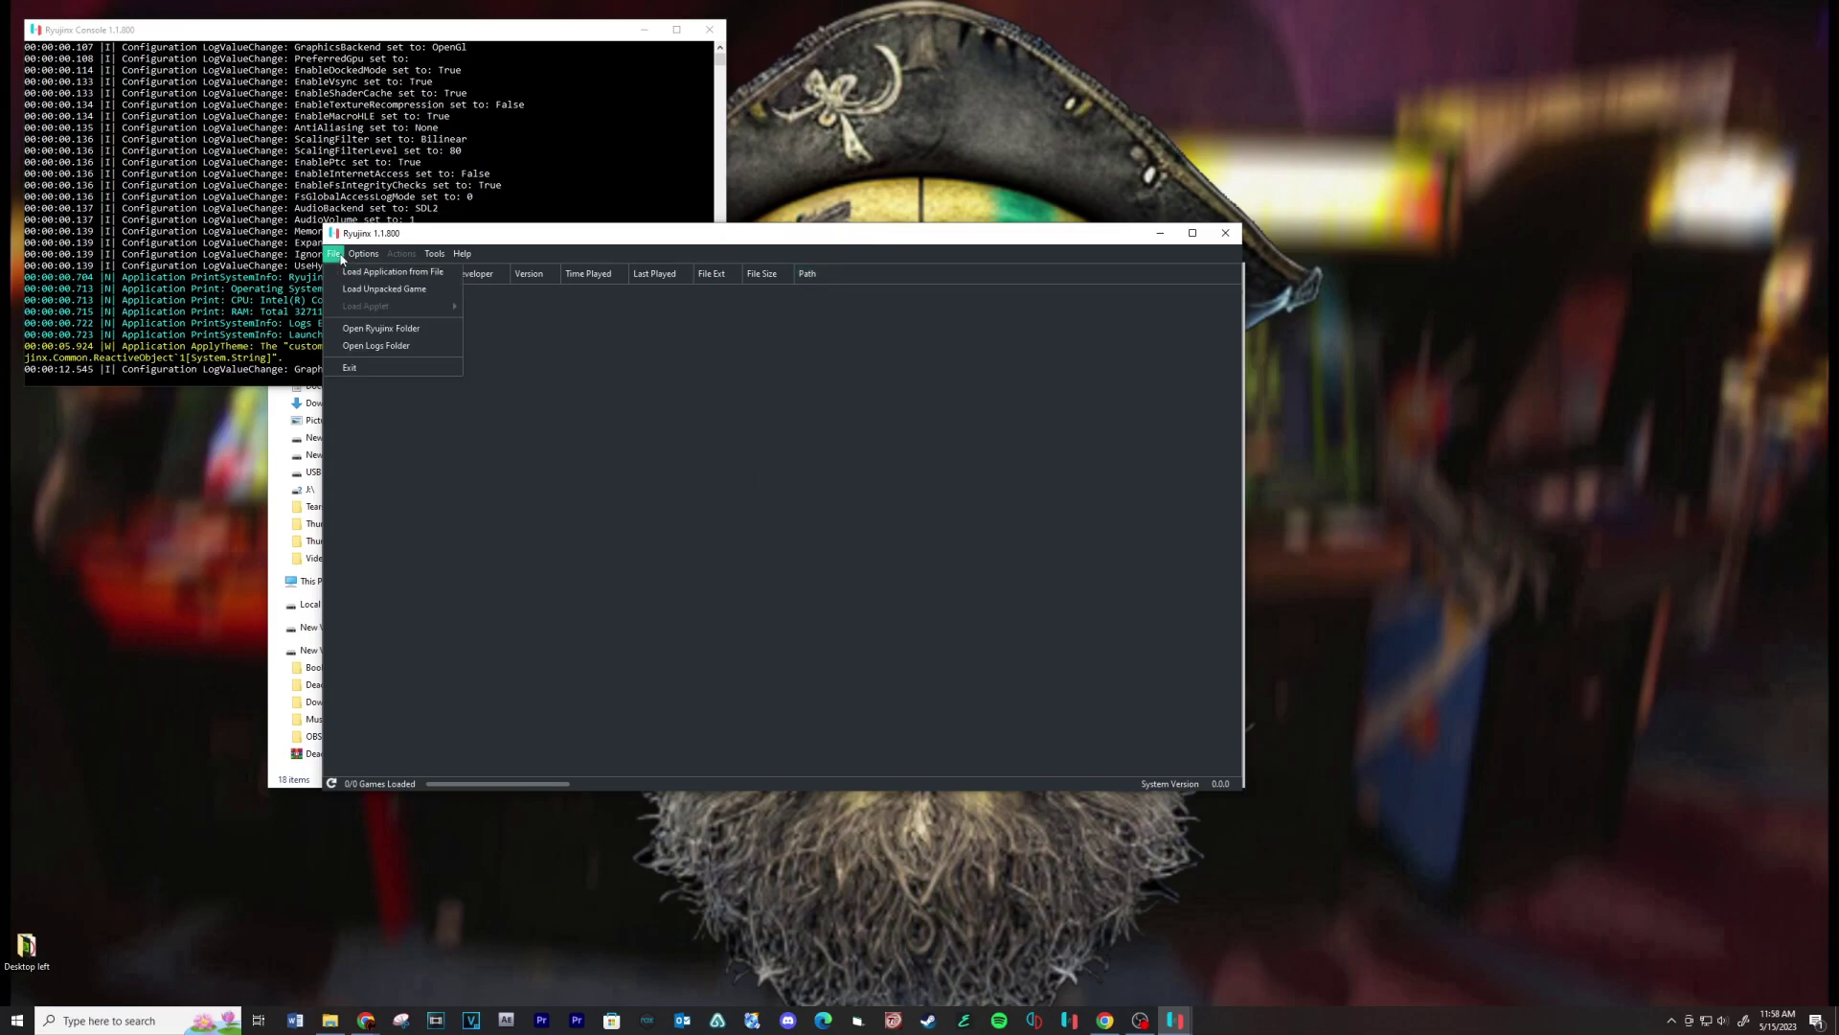
Add H:\Downloads\Tears of the Kingdom [XCI] as a game directory and save the settings
mouse_move(358, 257)
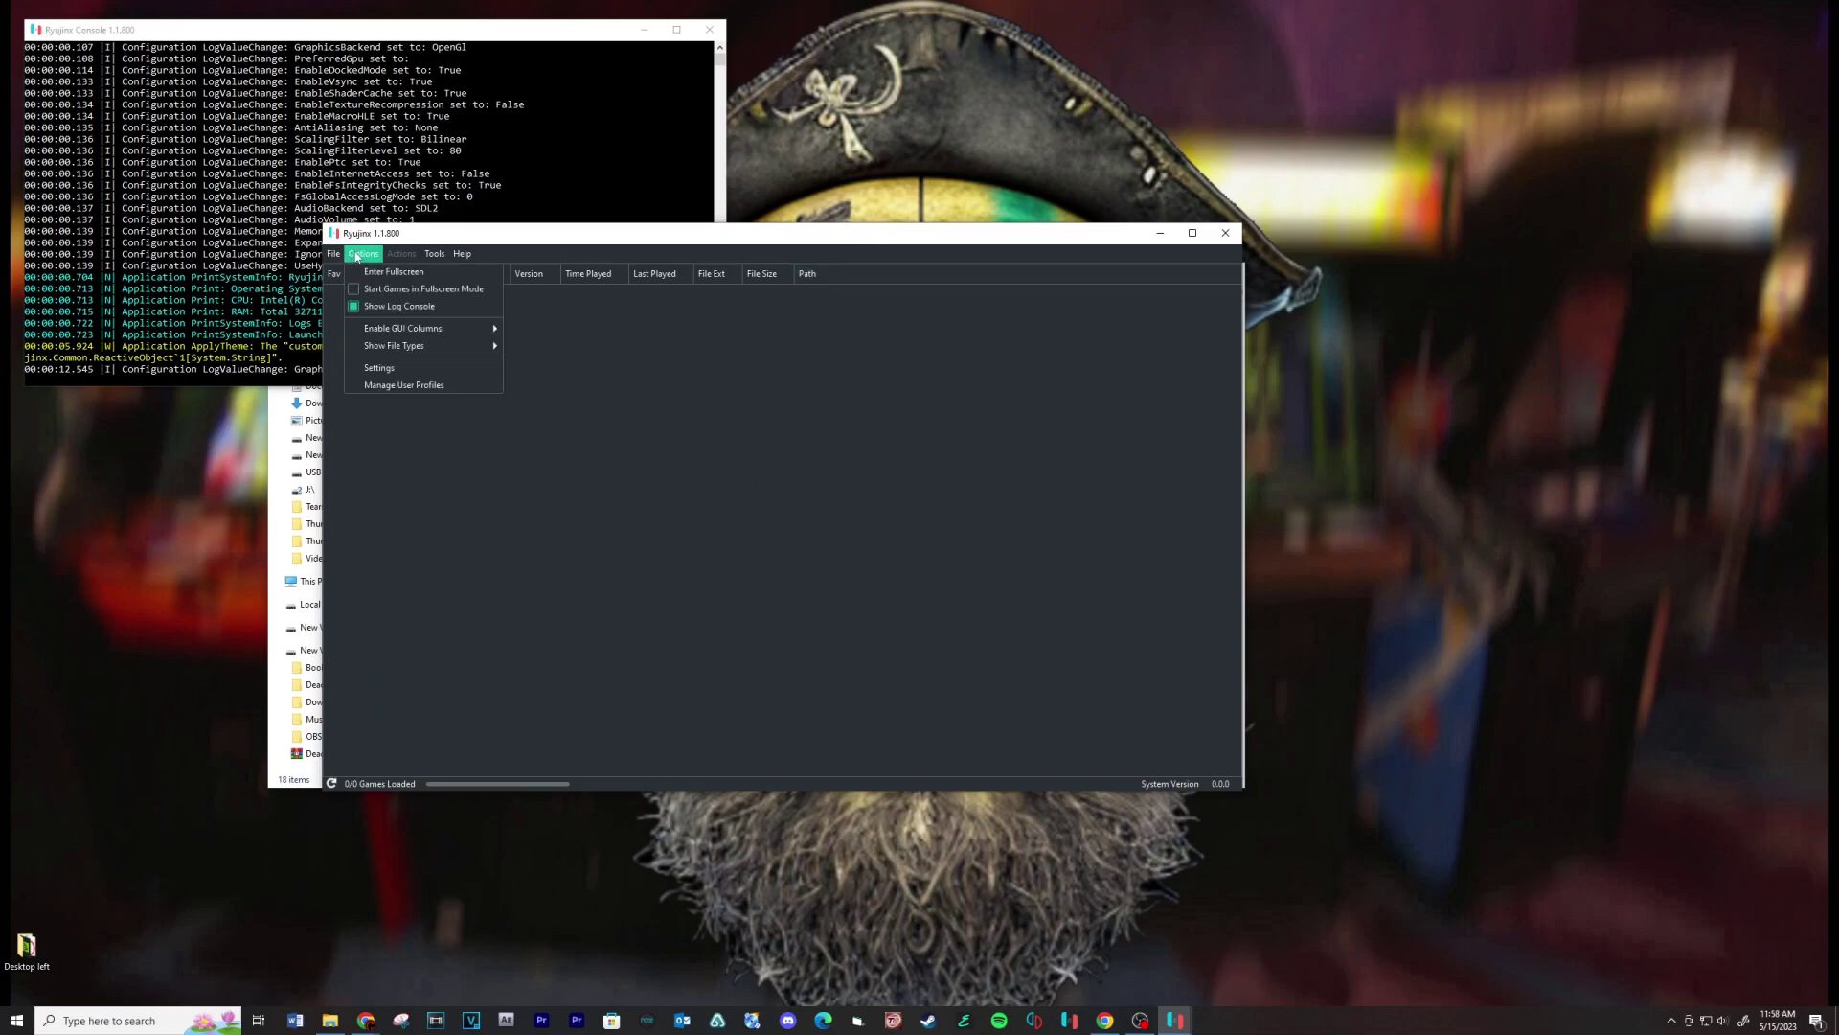
left_click(374, 368)
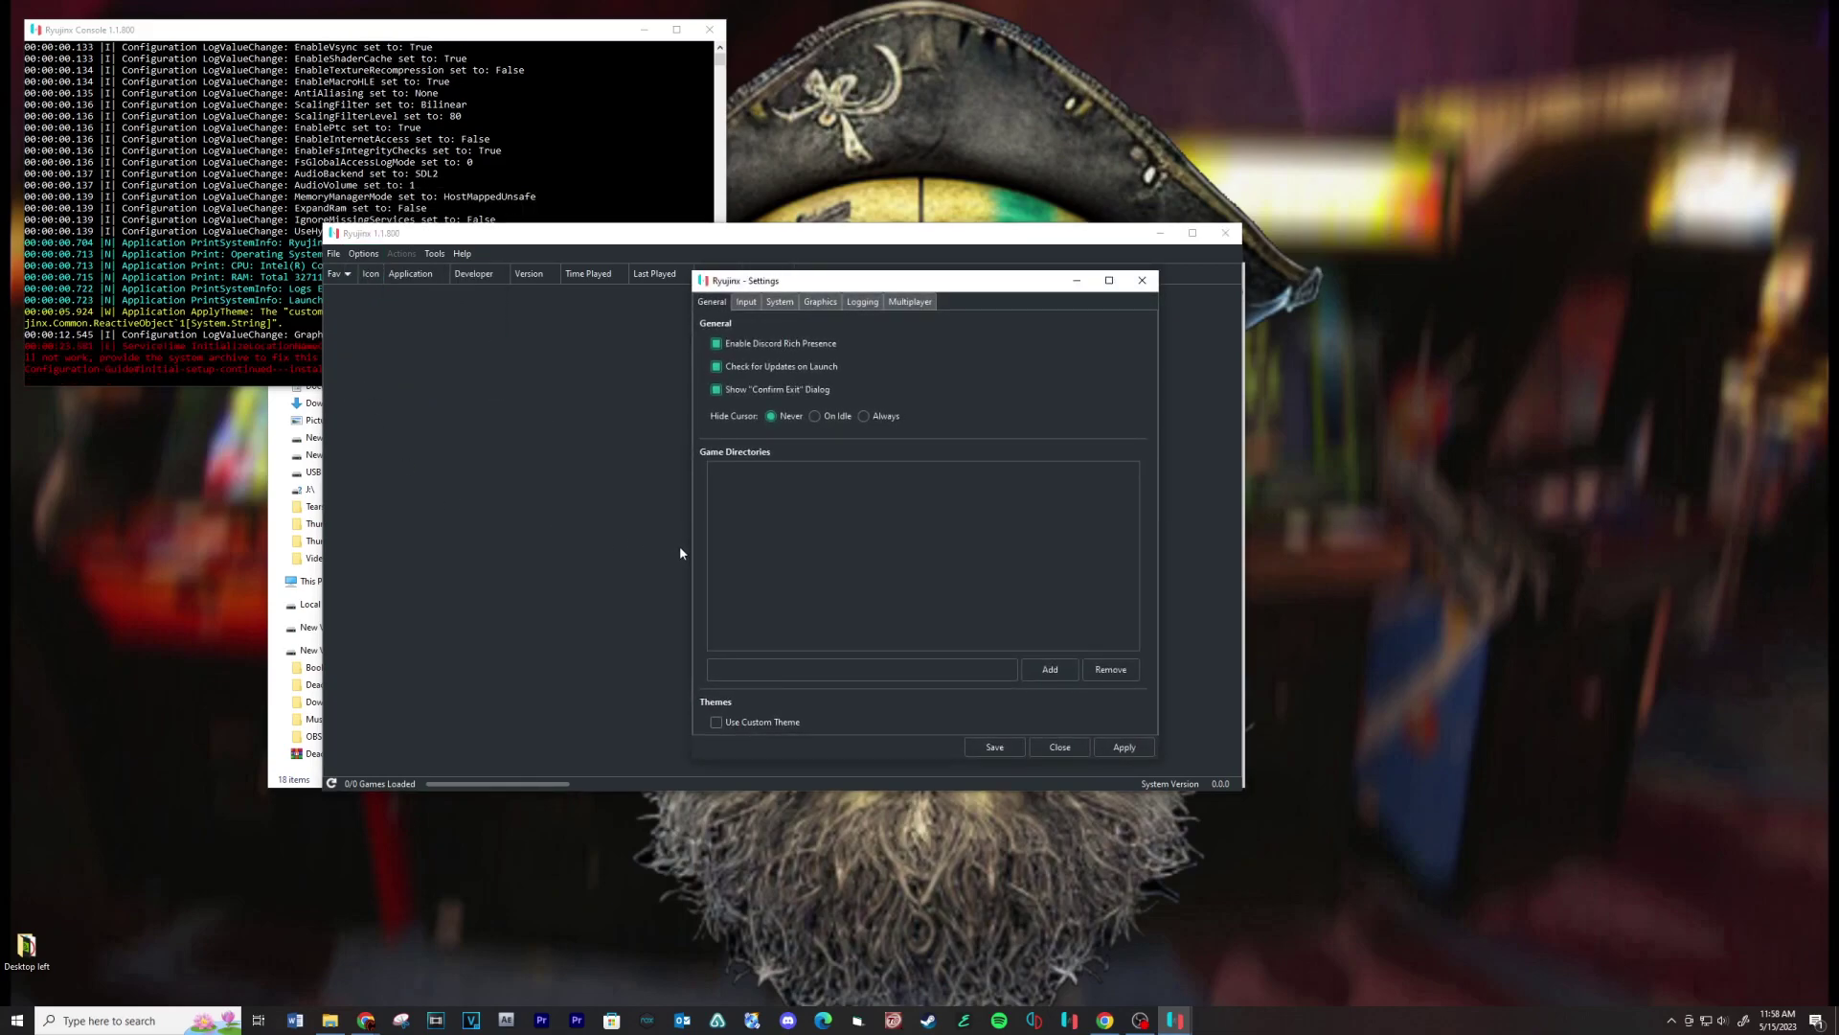
left_click(1054, 671)
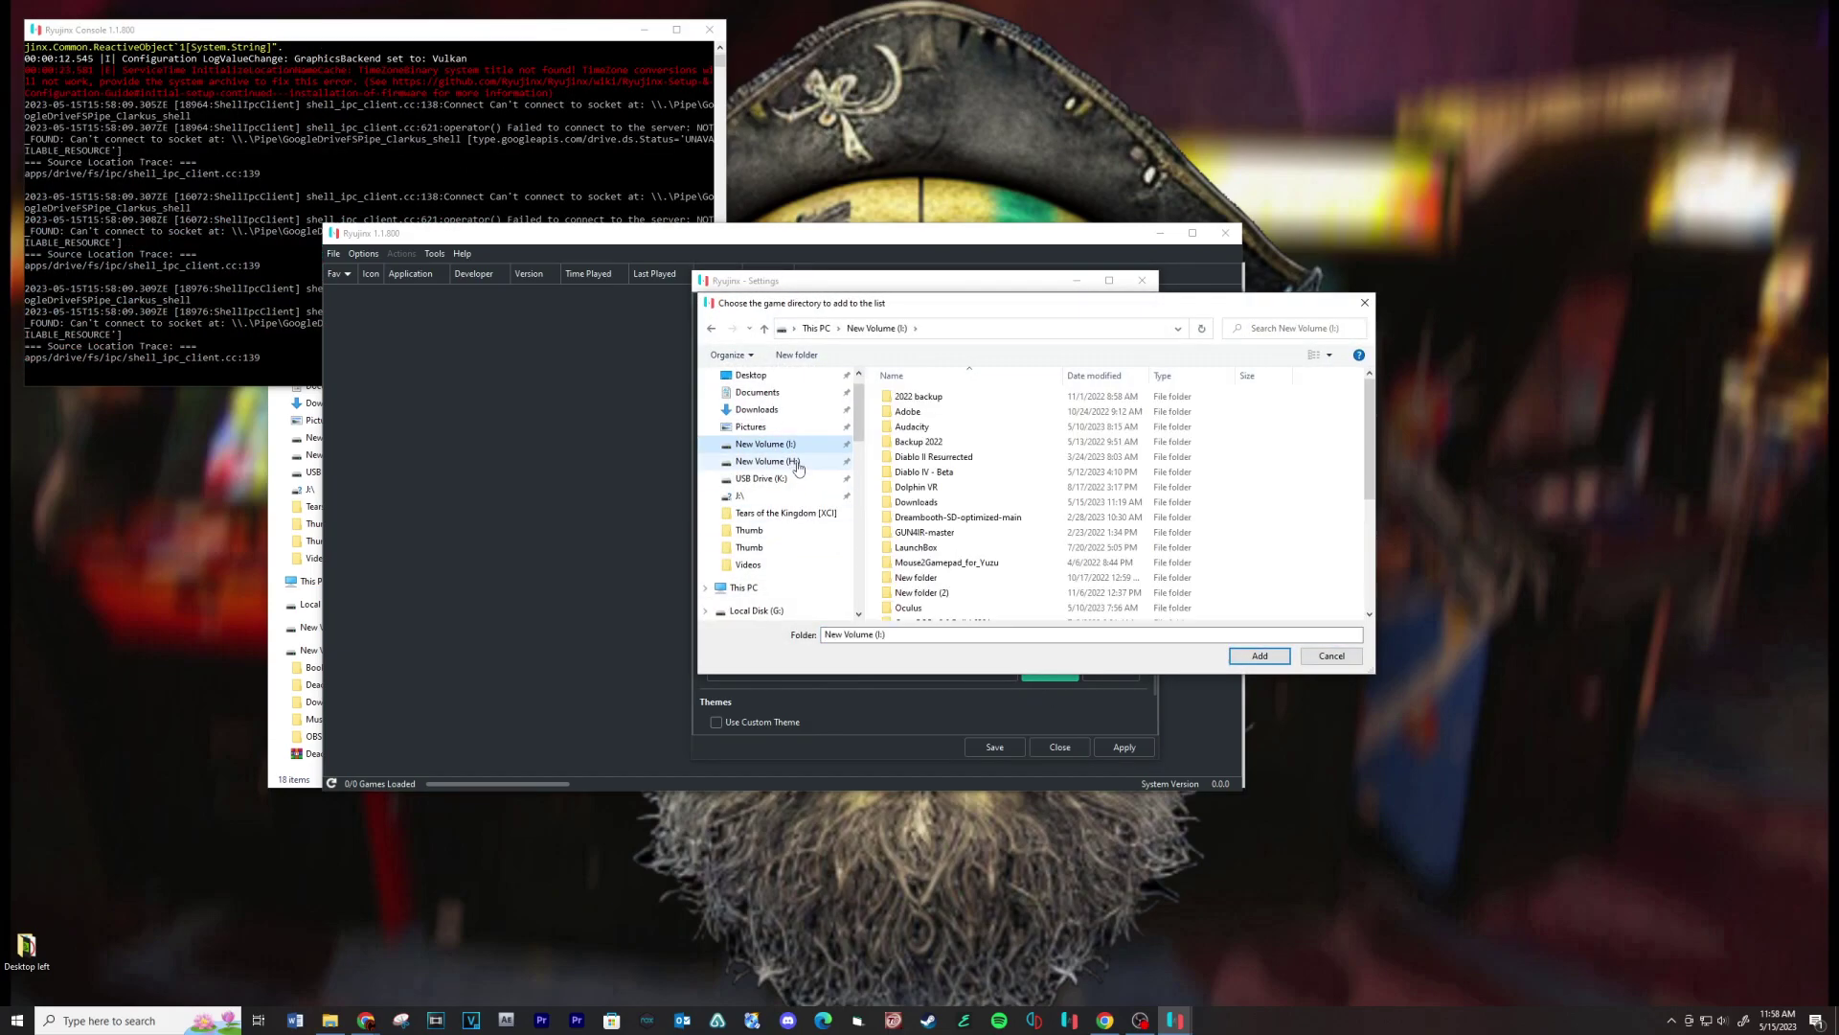
left_click(766, 461)
double_click(916, 426)
double_click(957, 479)
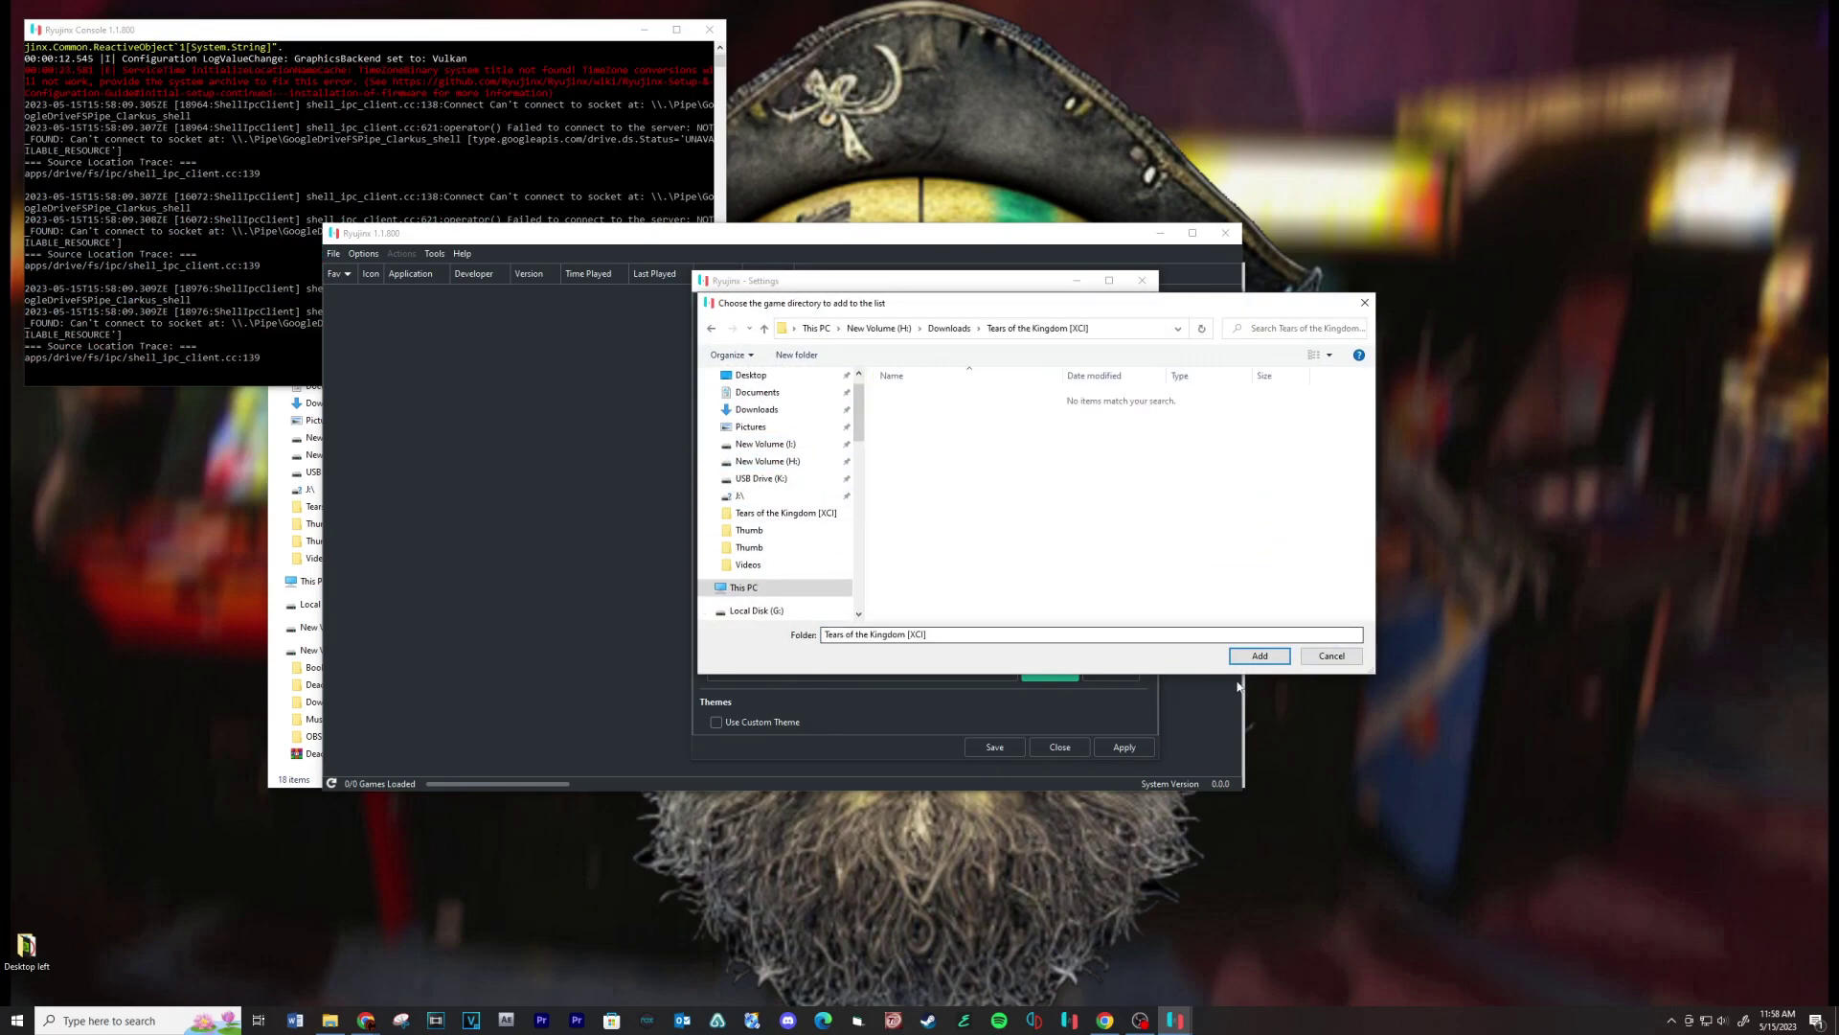
left_click(1259, 655)
left_click(970, 747)
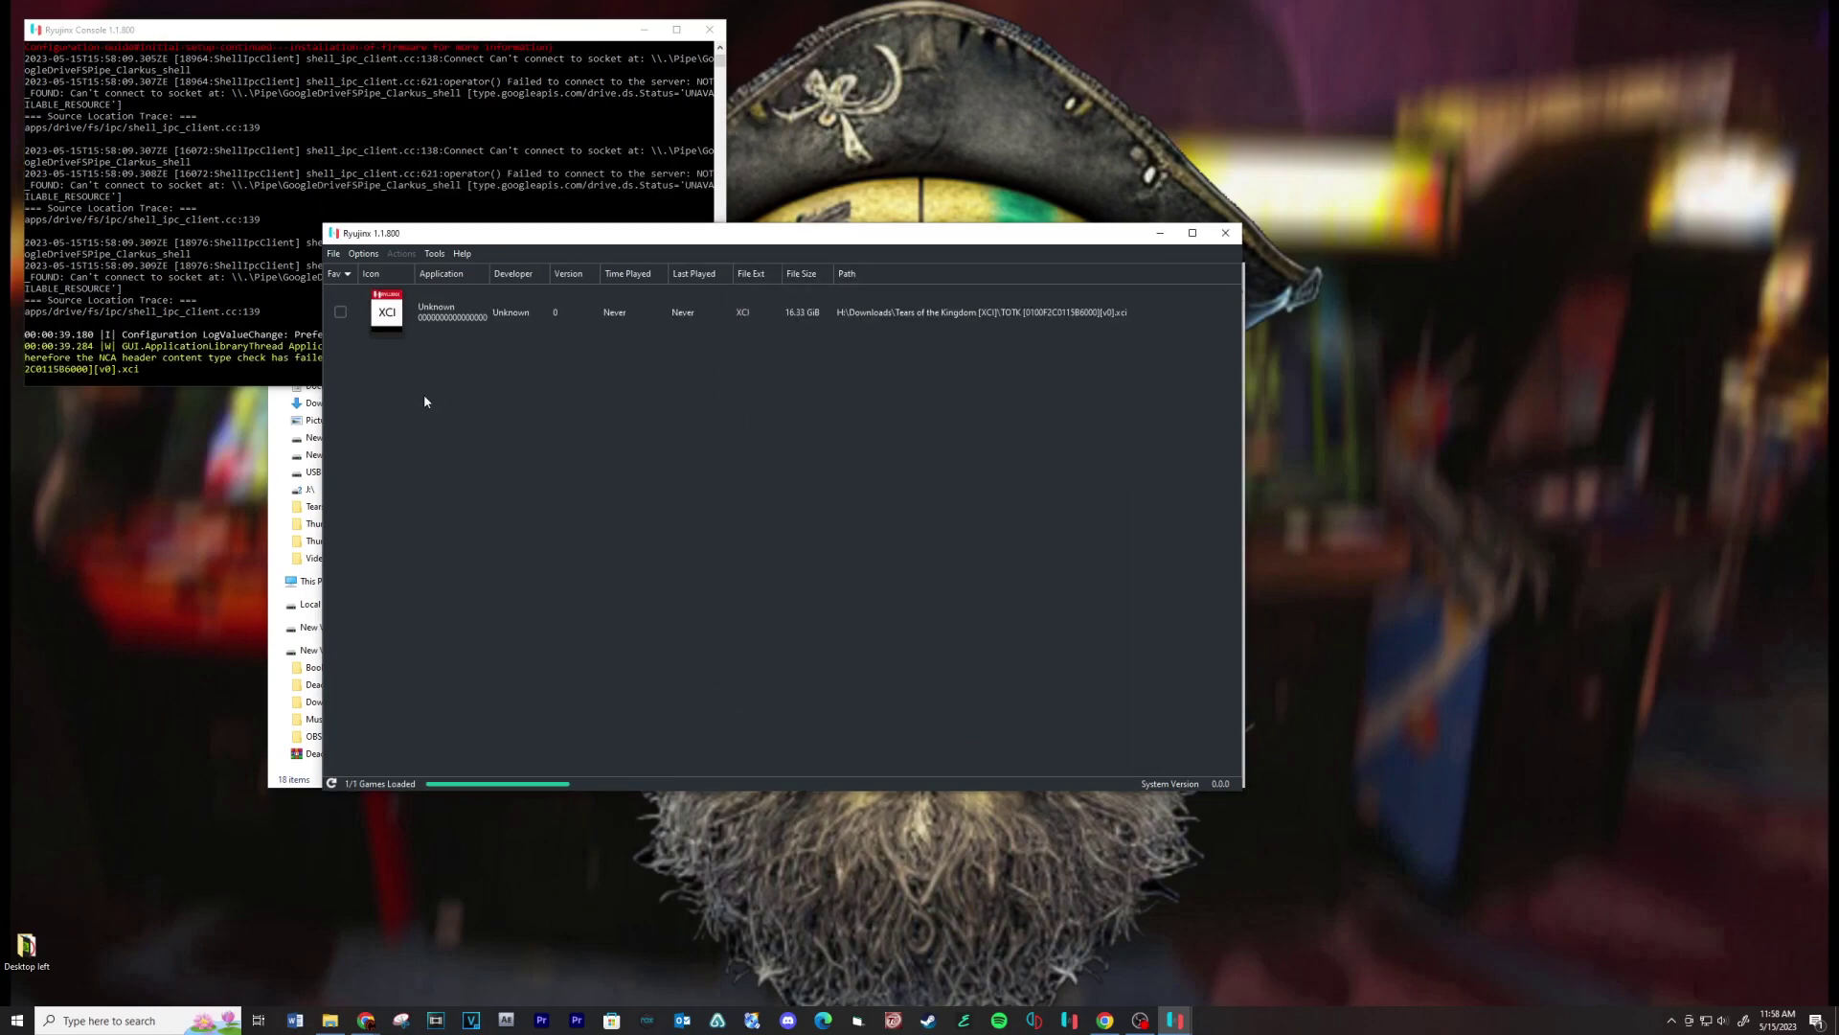
Open the system subfolder of Ryujinx's data folder
left_click(334, 255)
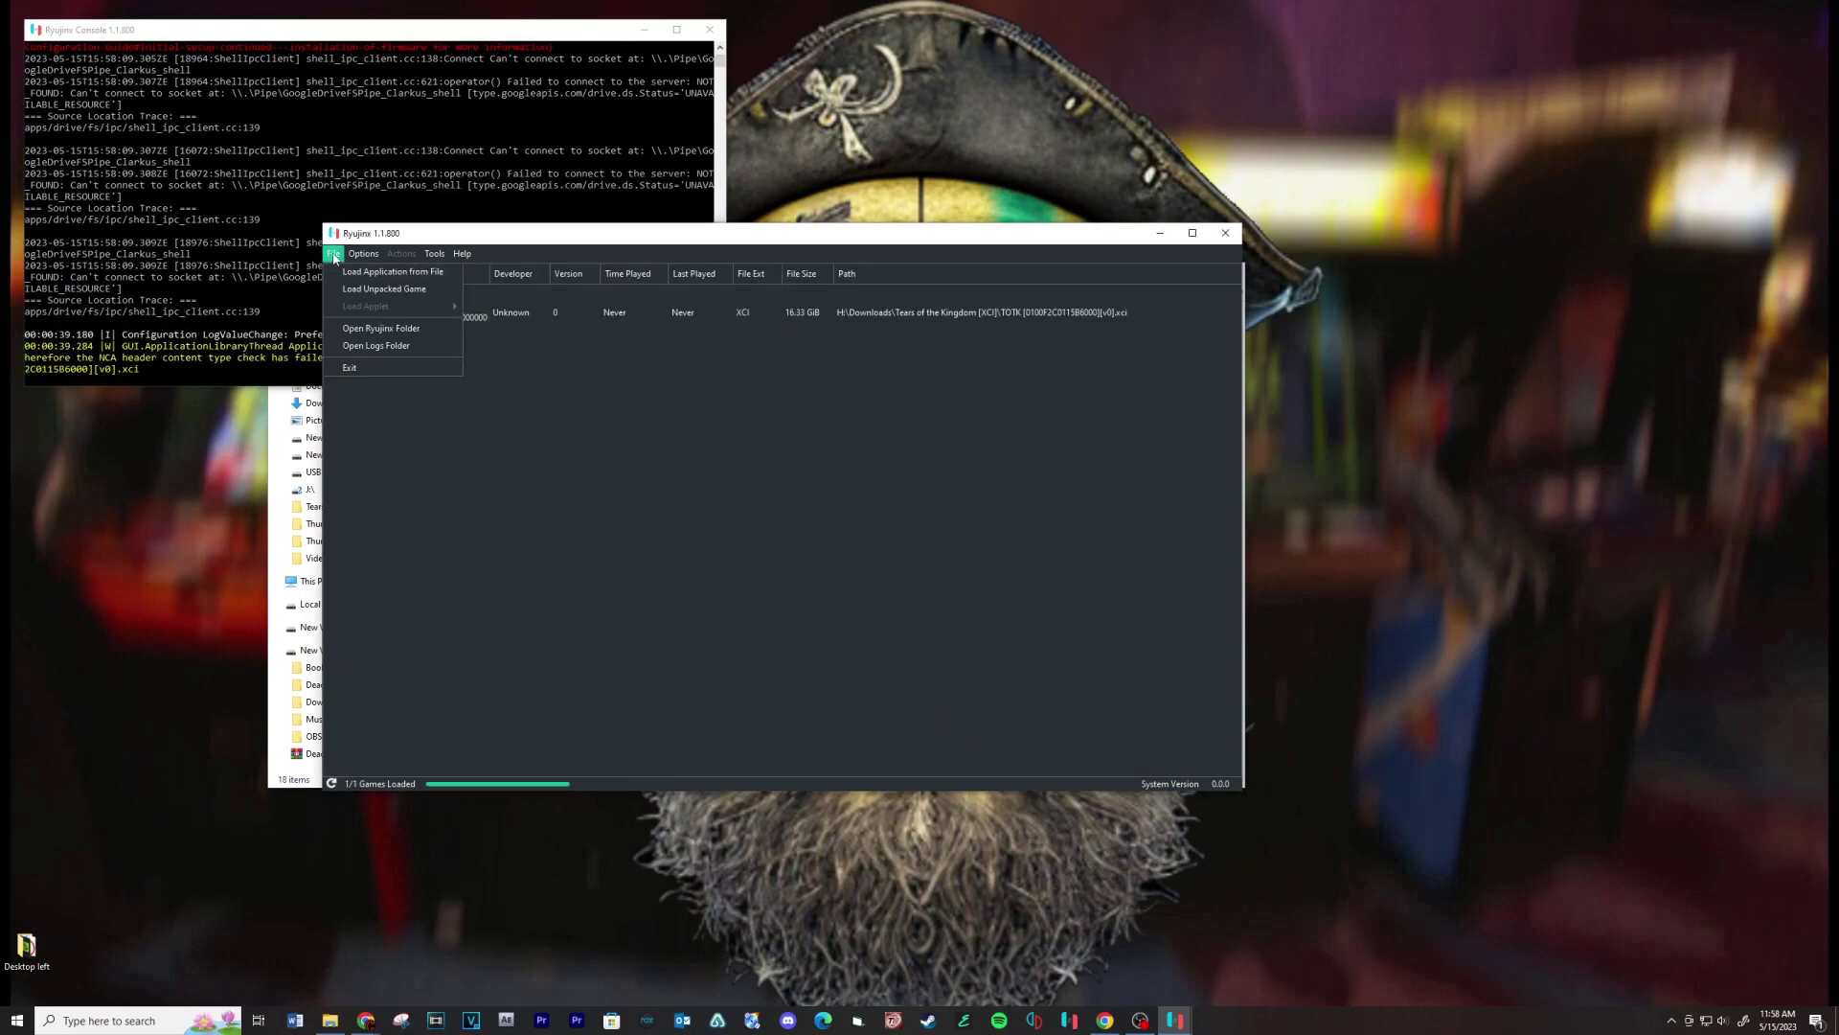
left_click(423, 327)
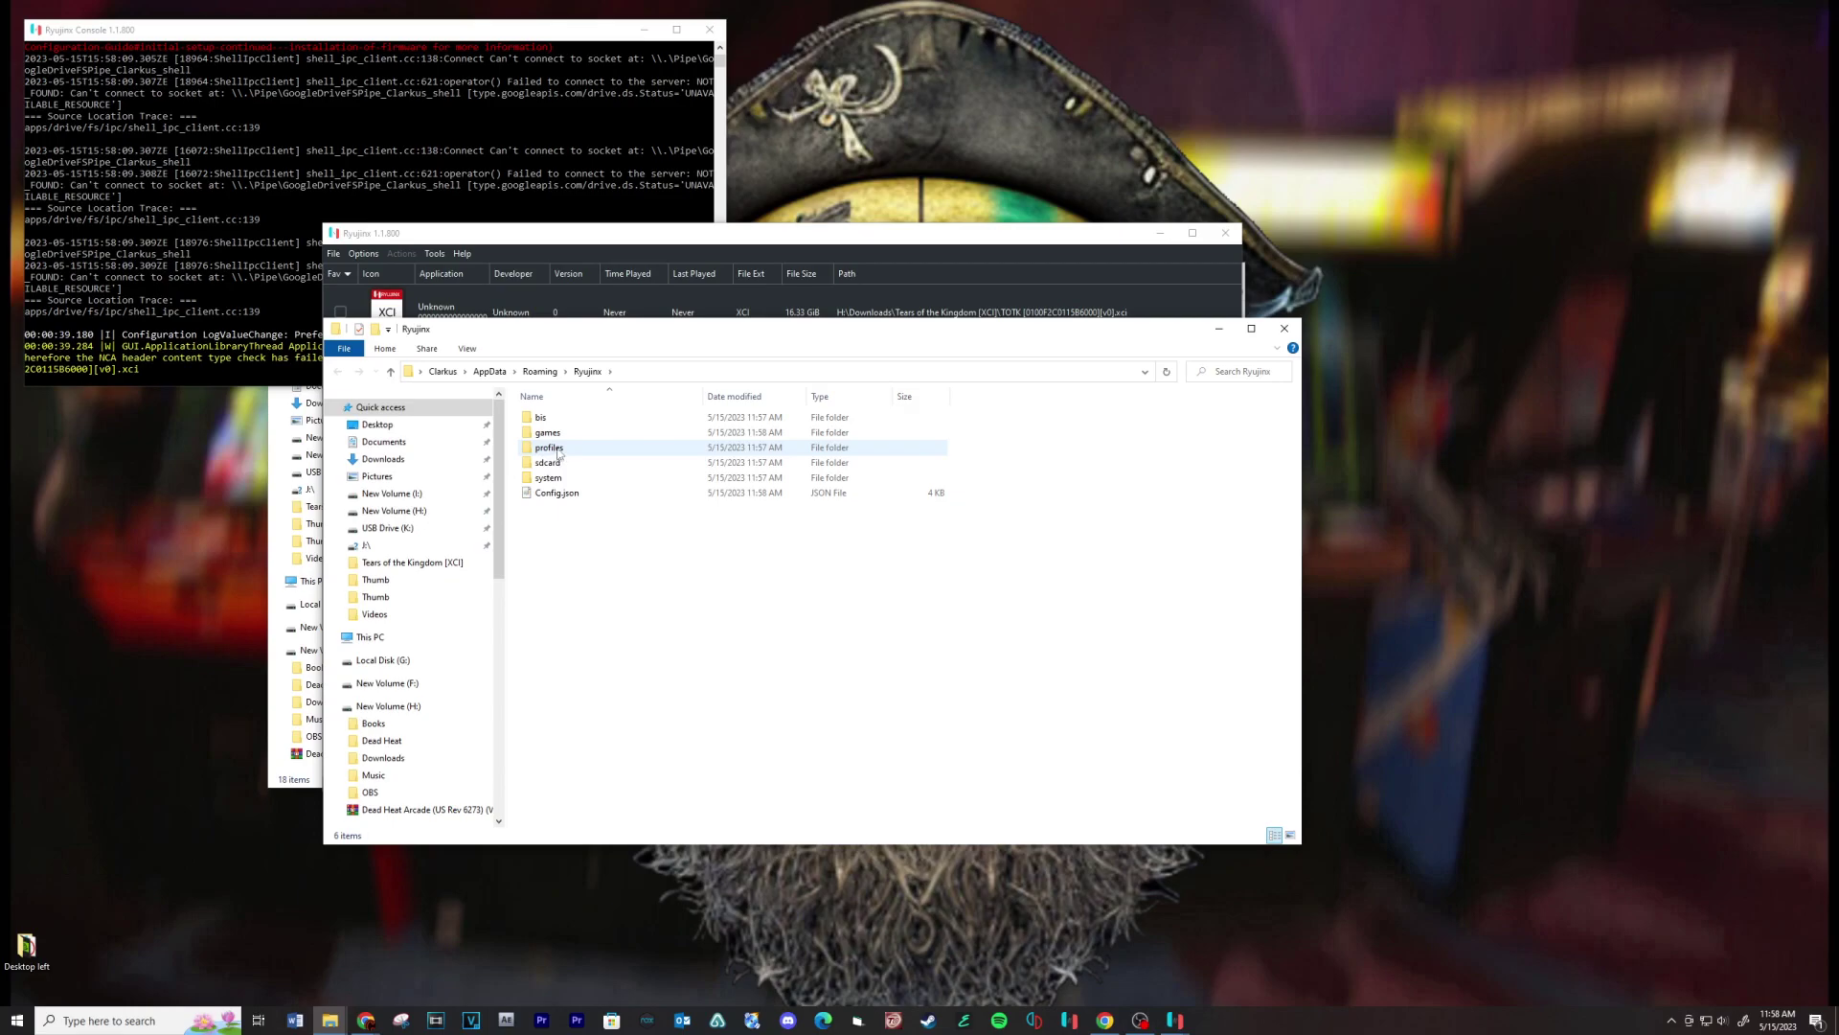
double_click(565, 479)
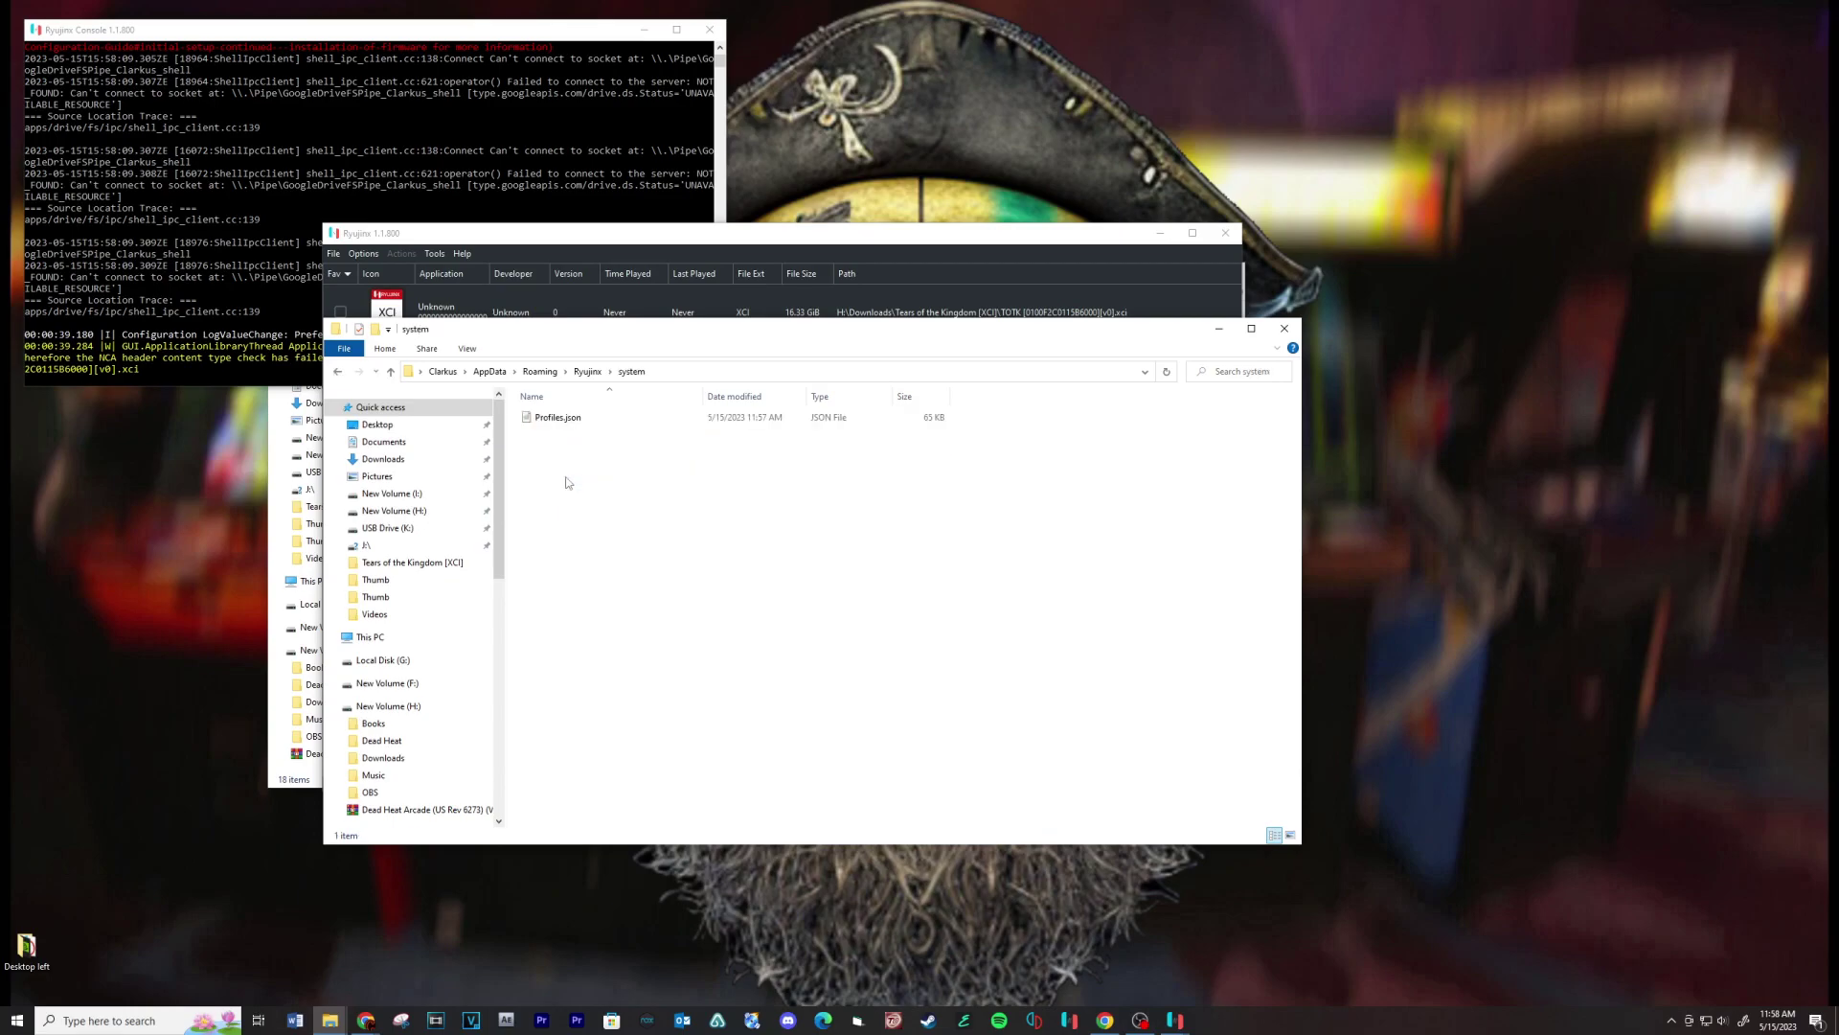
Copy prod.keys and title.keys from the Keys 16.0.2 archive into it, then close both windows
left_click(1586, 488)
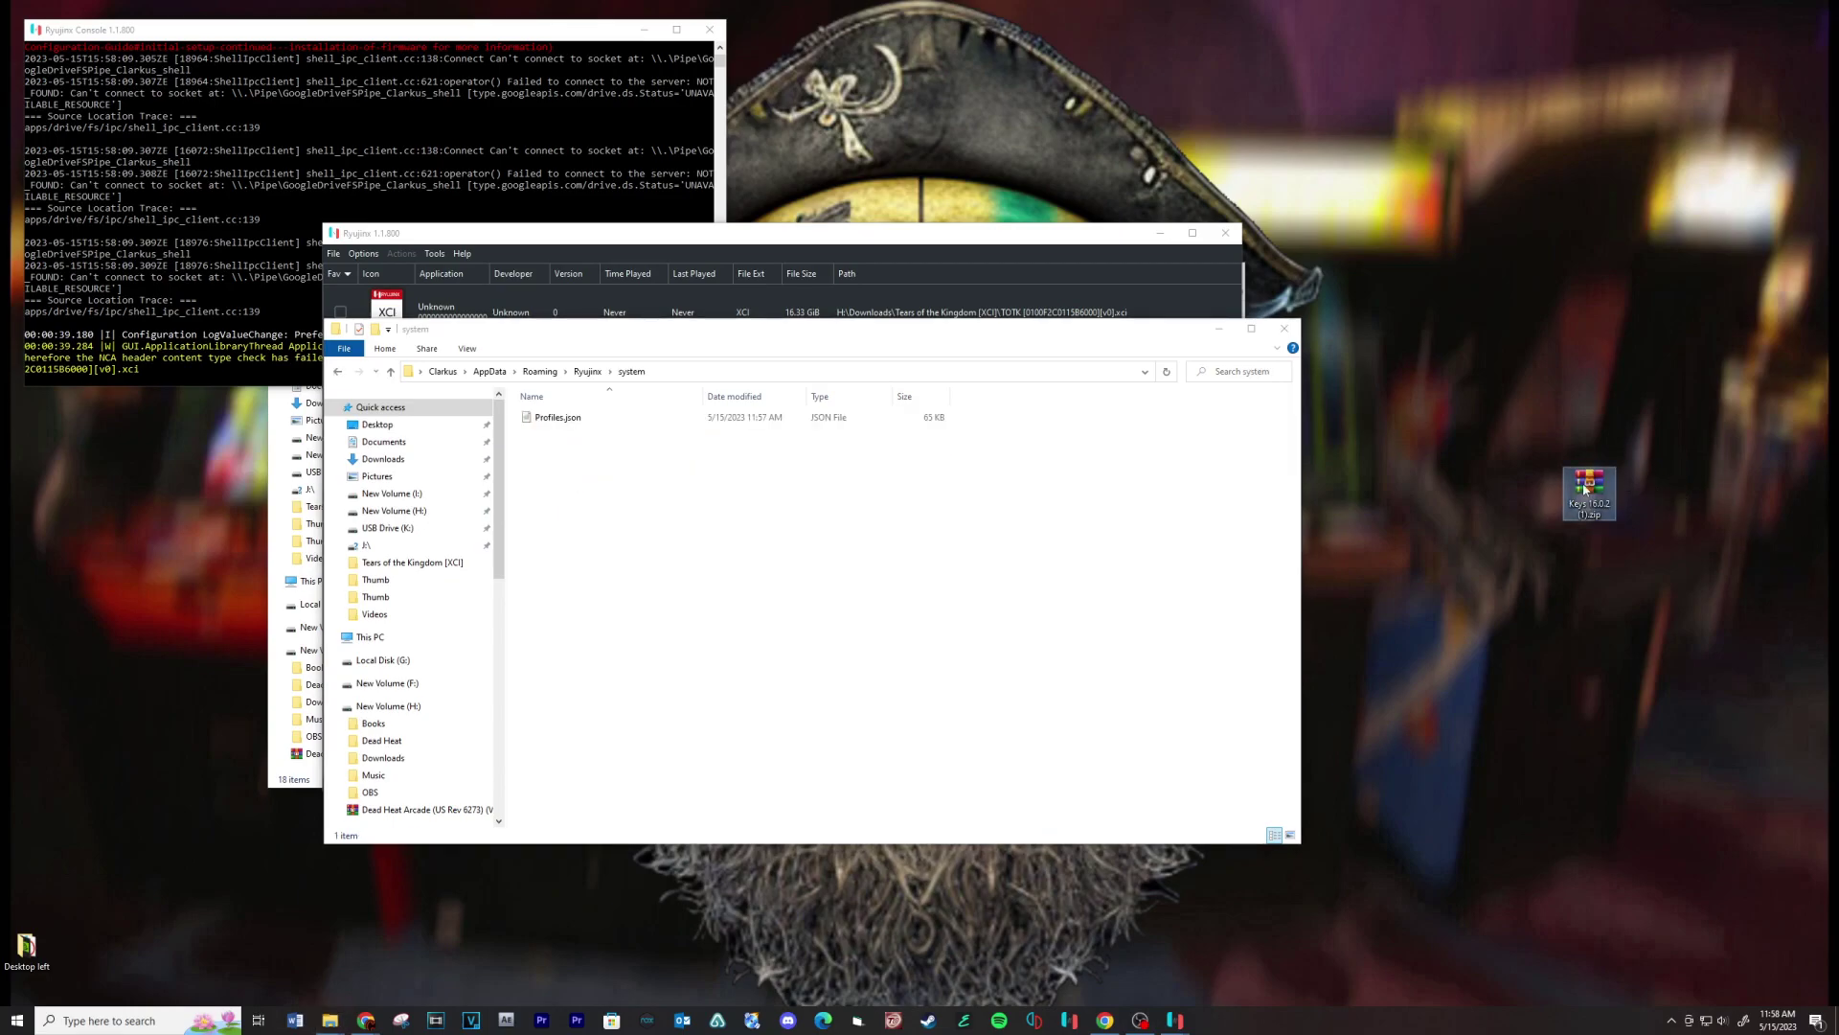
double_click(1585, 488)
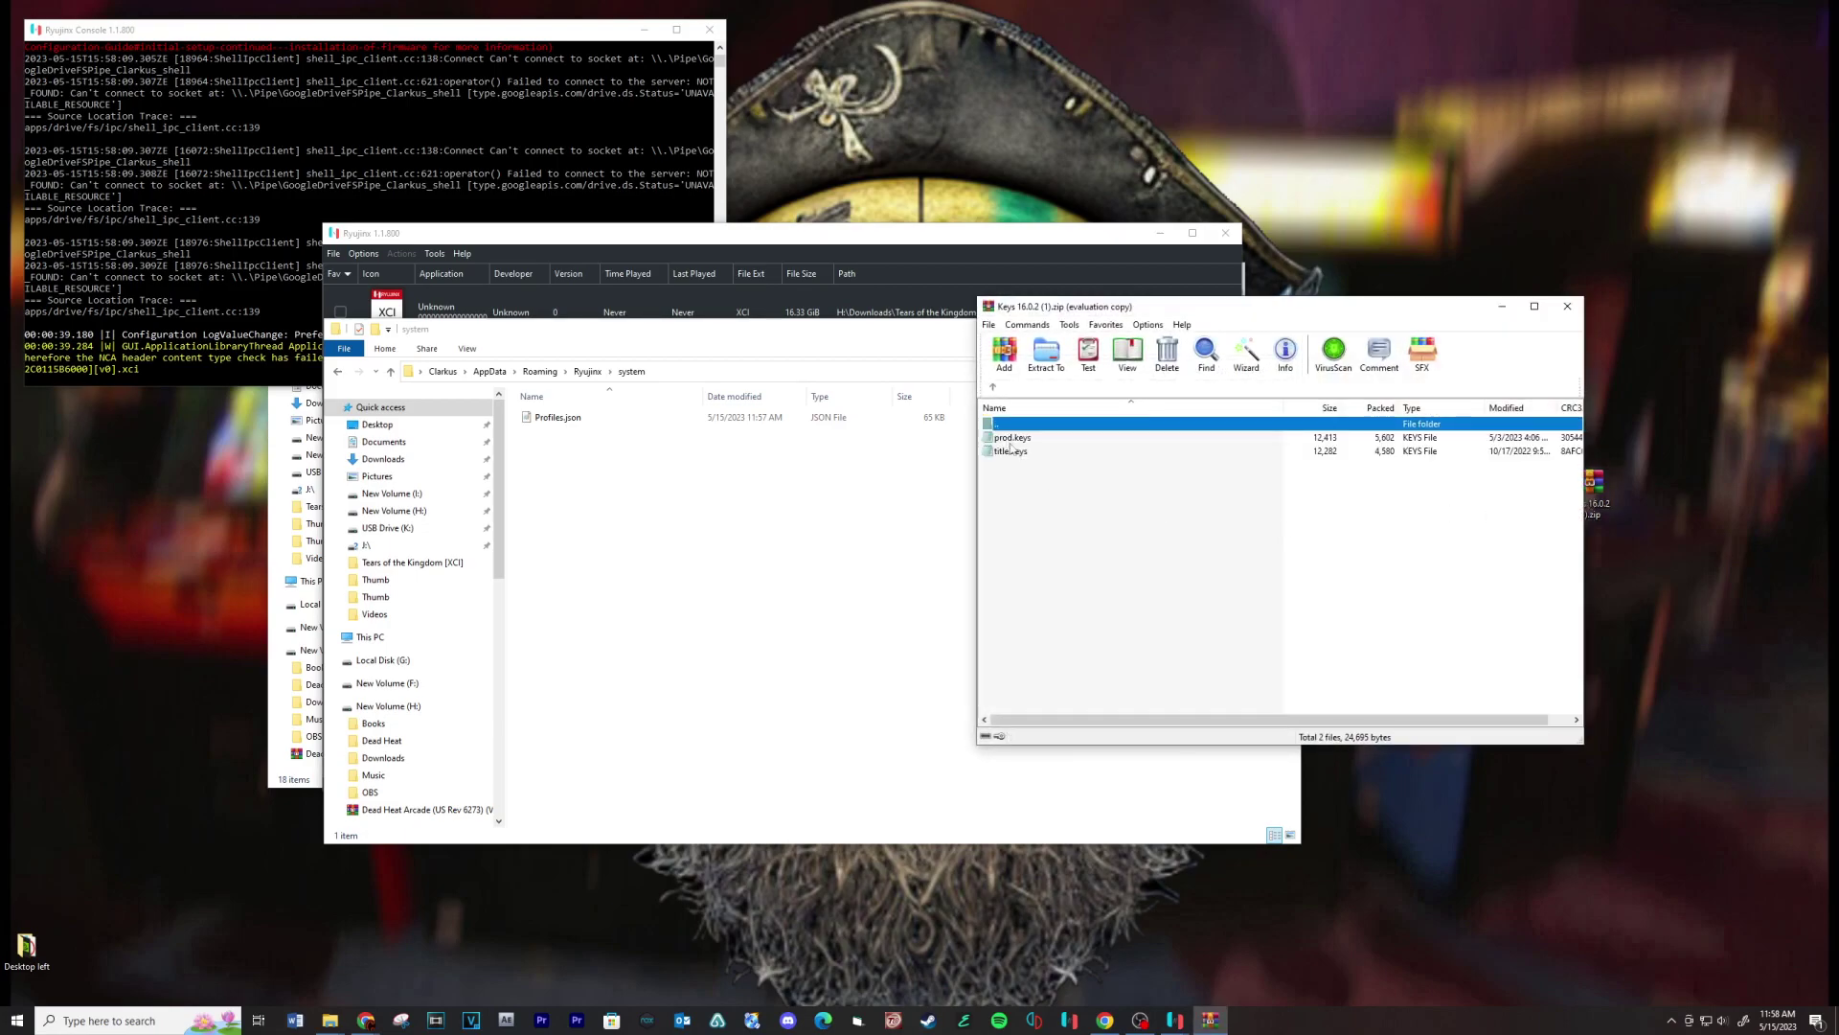
left_click(1398, 460)
left_click_drag(1061, 490, 680, 525)
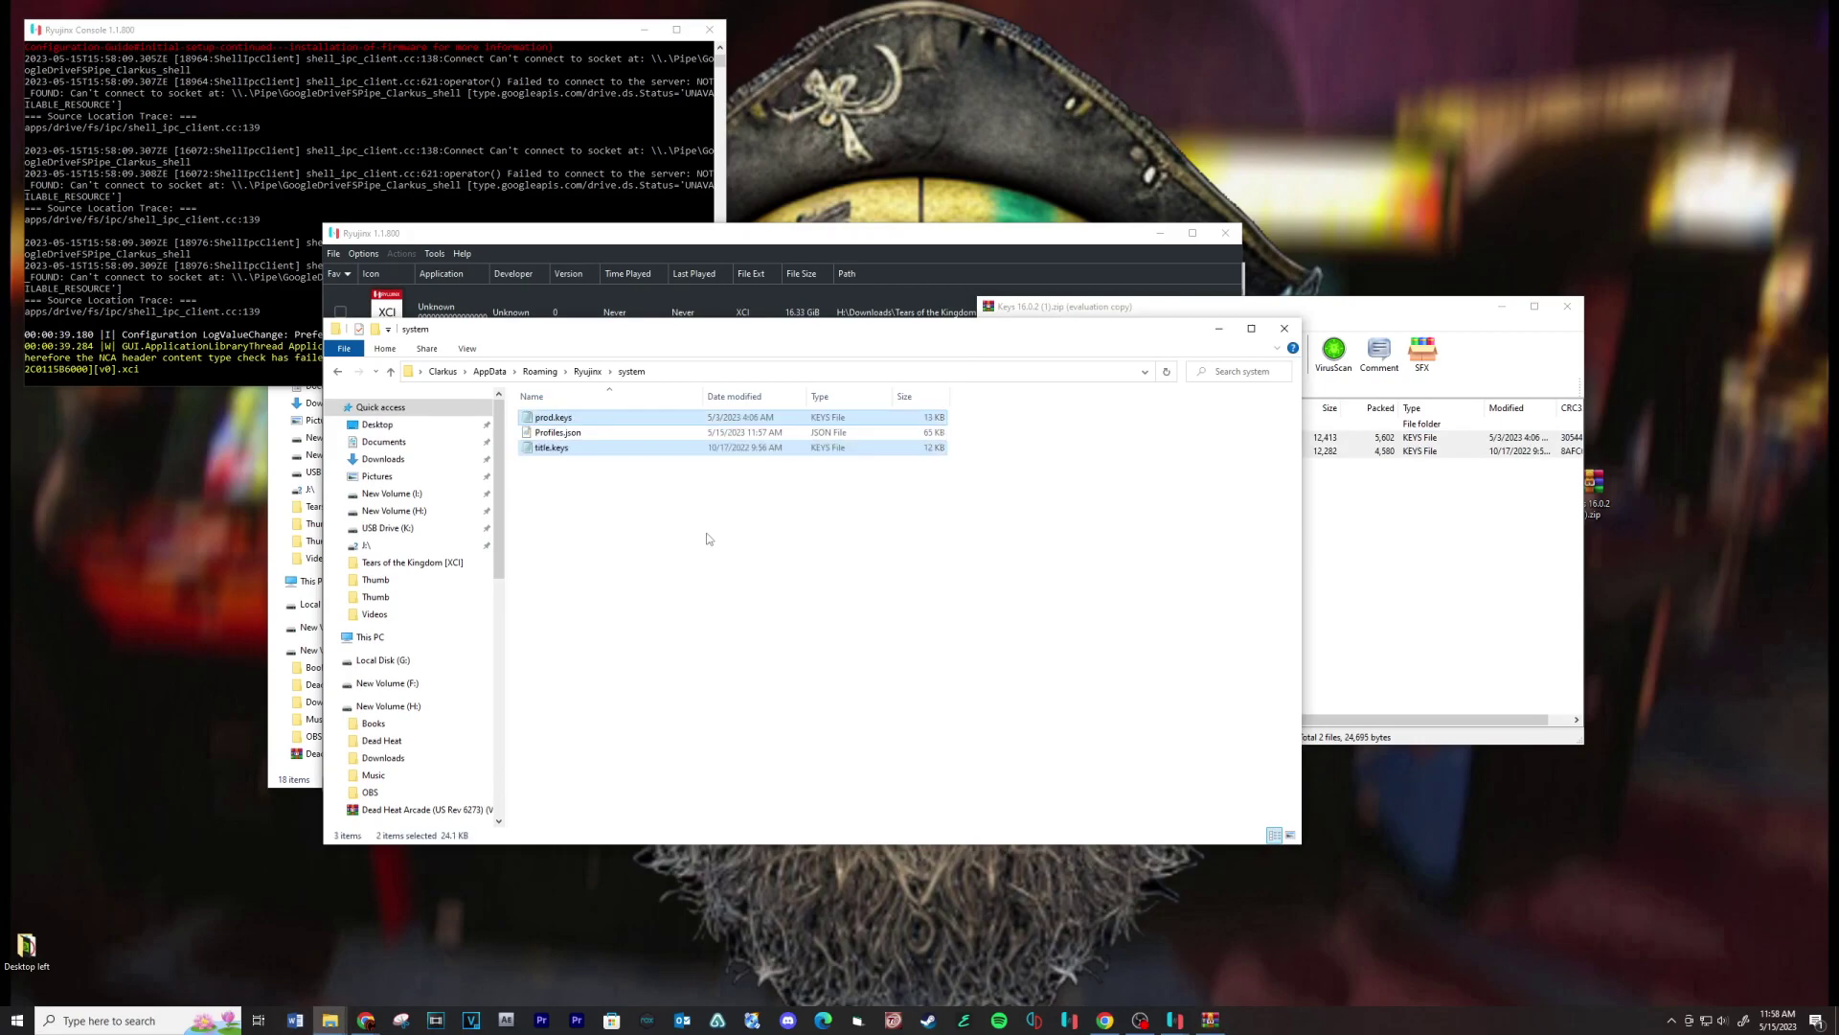
left_click(1552, 351)
key("Escape")
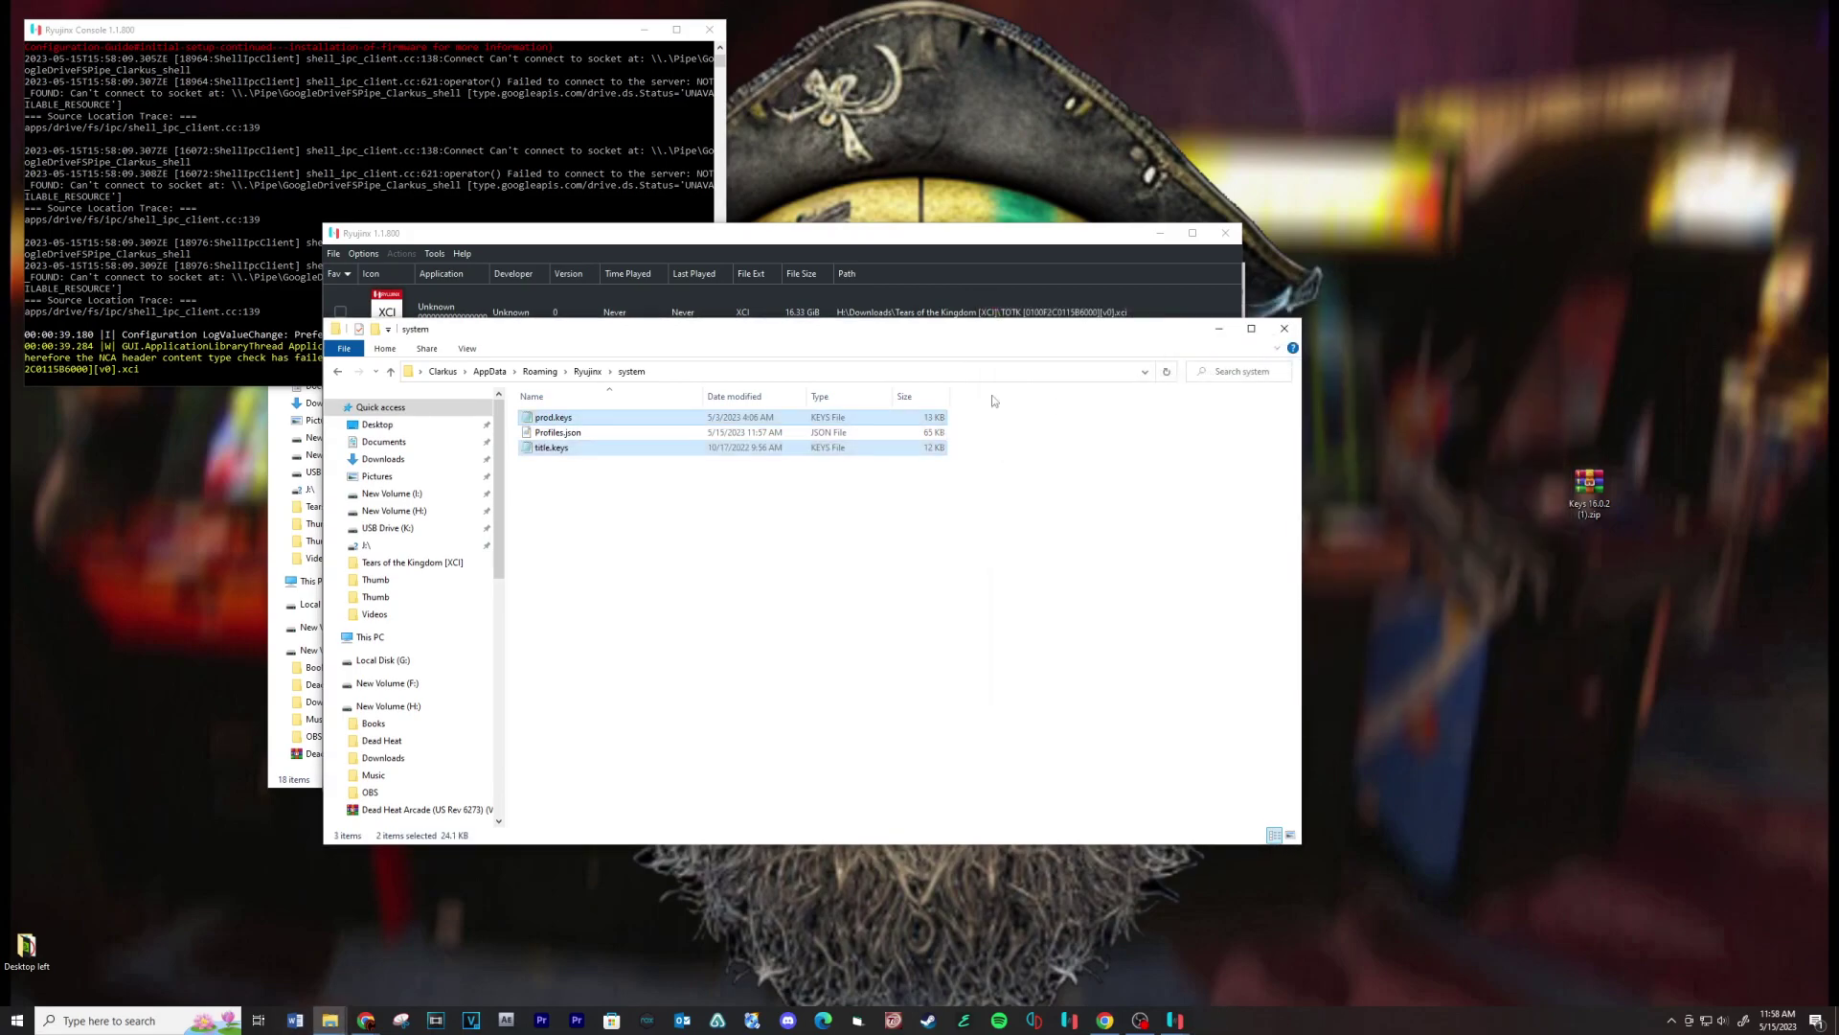
left_click(336, 372)
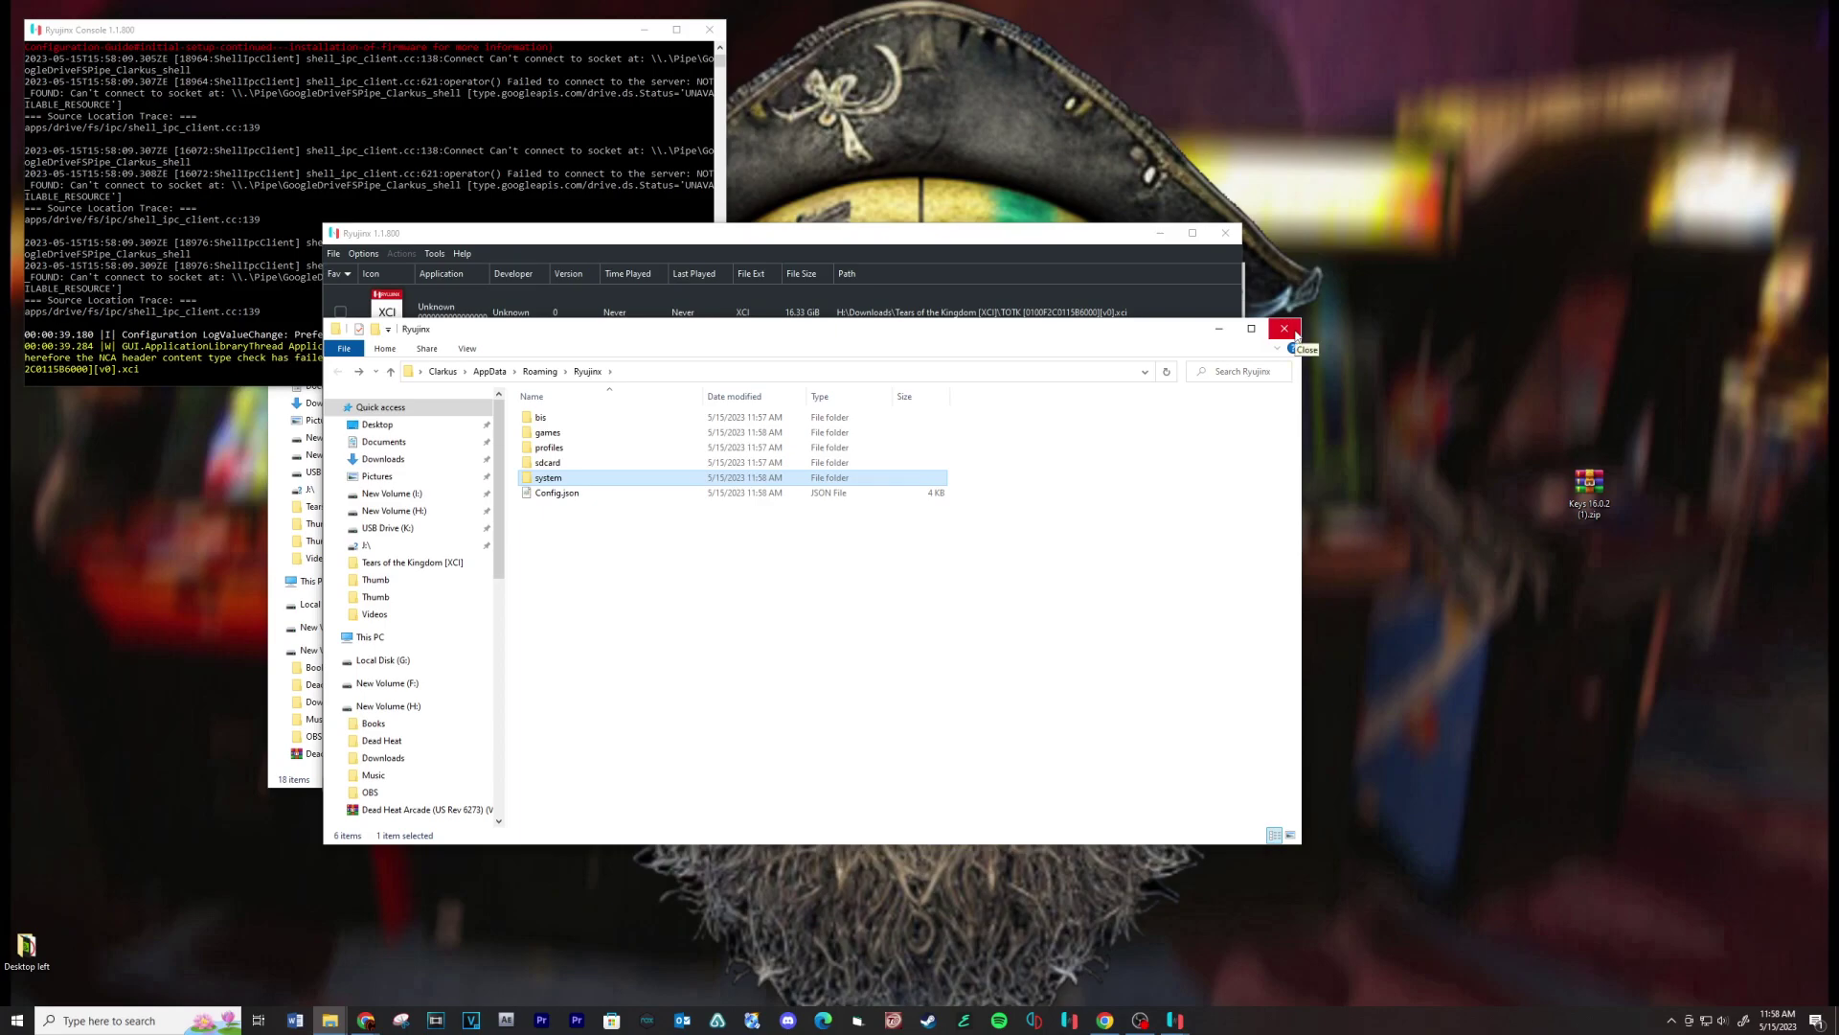
left_click(1285, 329)
Start a firmware install from an XCI or ZIP file under Tools
left_click(508, 326)
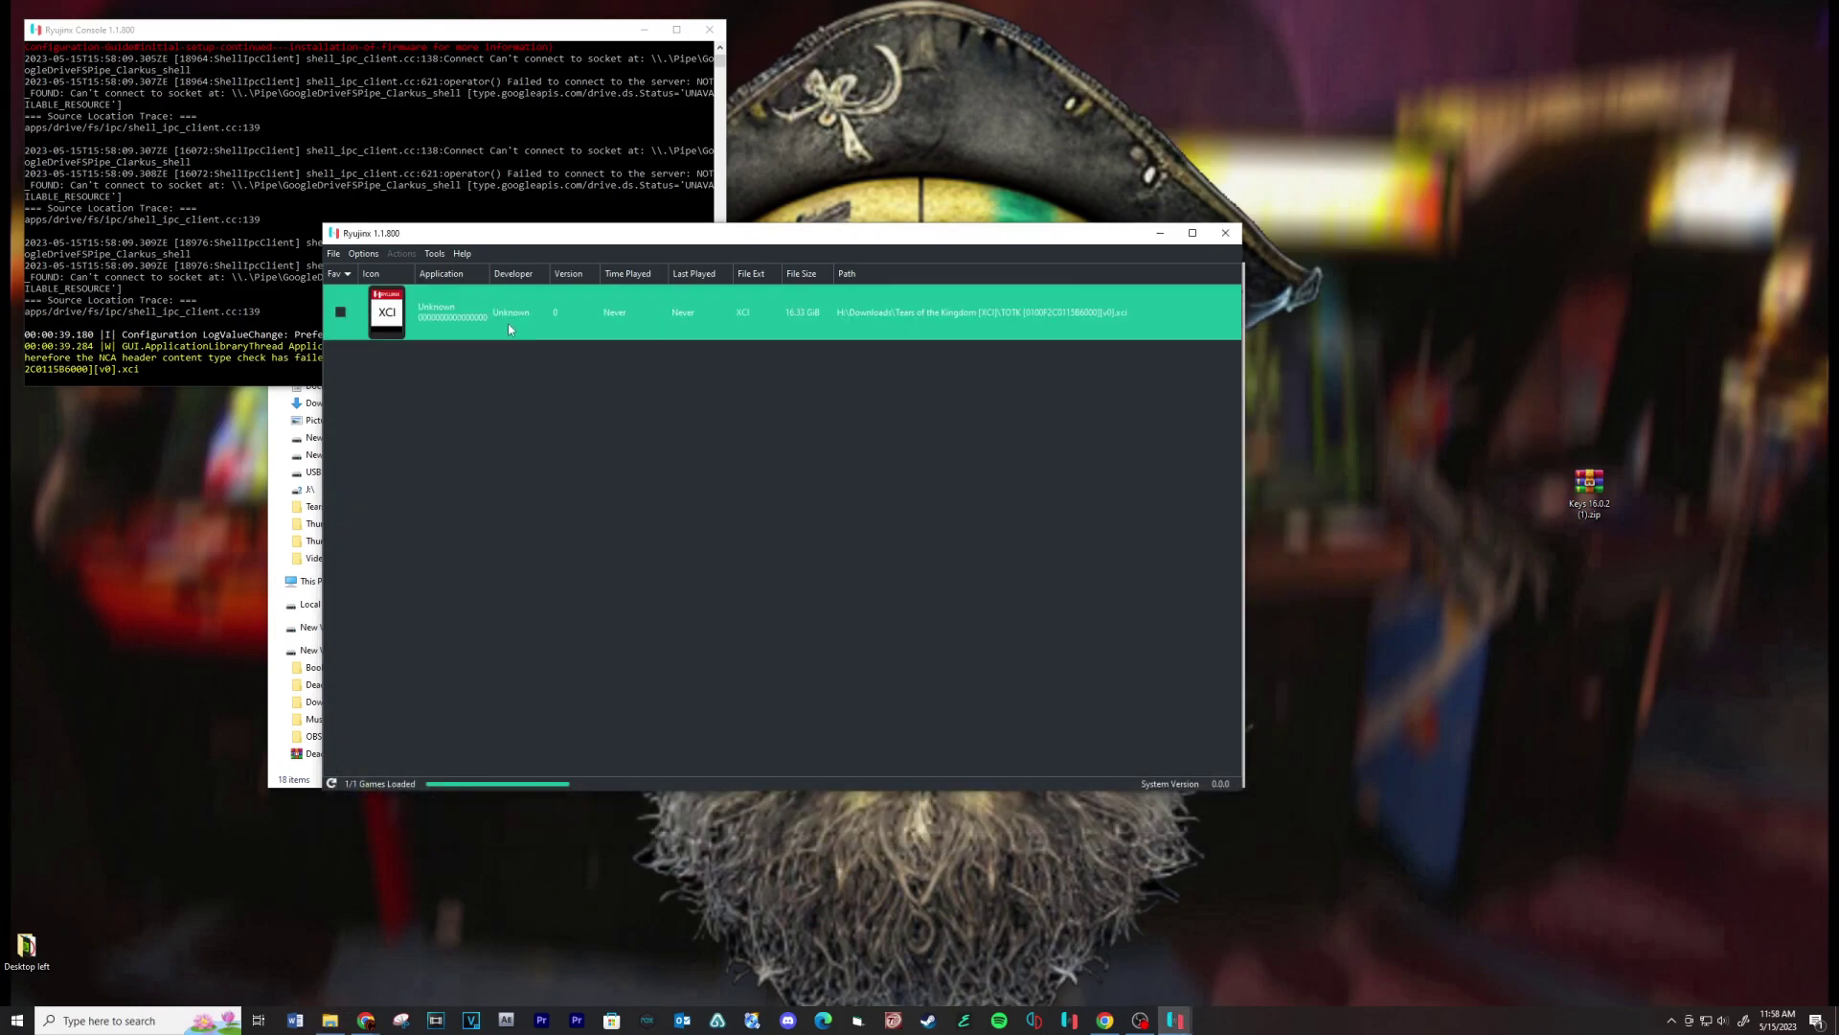
left_click(434, 254)
mouse_move(438, 272)
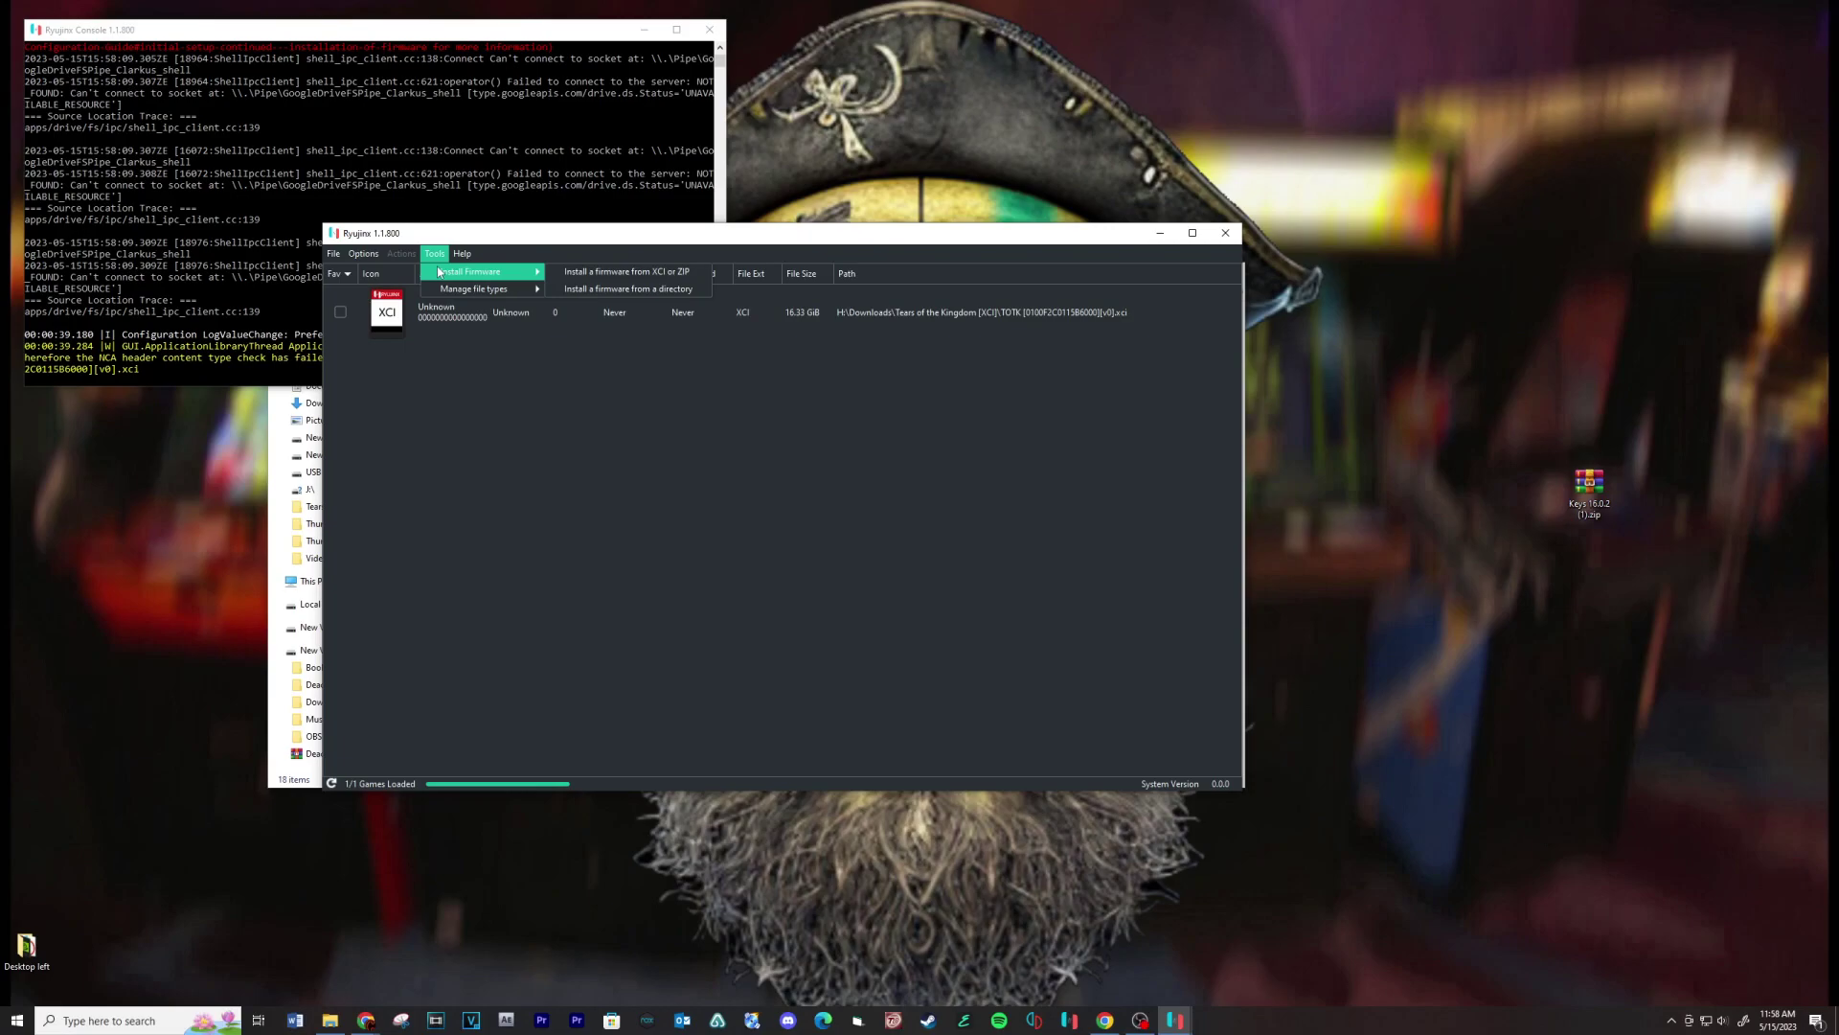
left_click(616, 274)
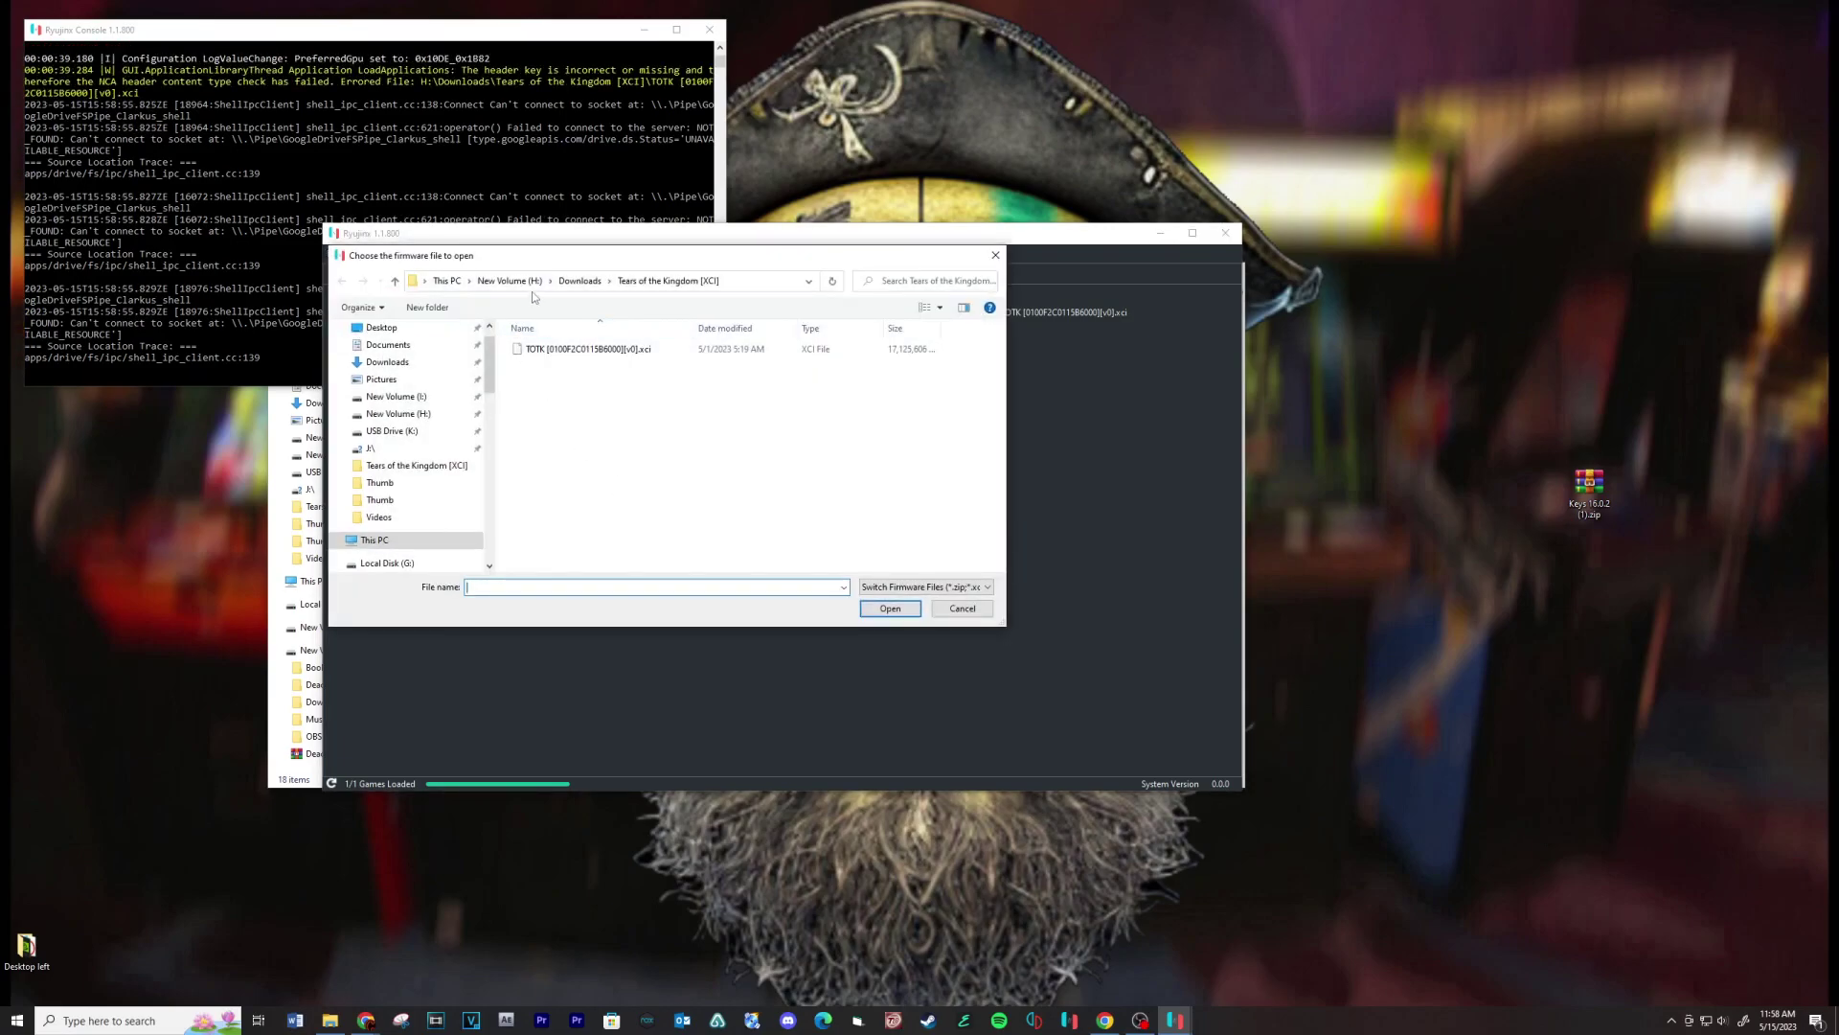
Pick Firmware 16.0.2.zip from the desktop and confirm installing firmware 16.0.2
scroll(402, 360, "up", 1)
left_click(402, 357)
left_click_drag(559, 571, 706, 571)
left_click(728, 481)
left_click(890, 609)
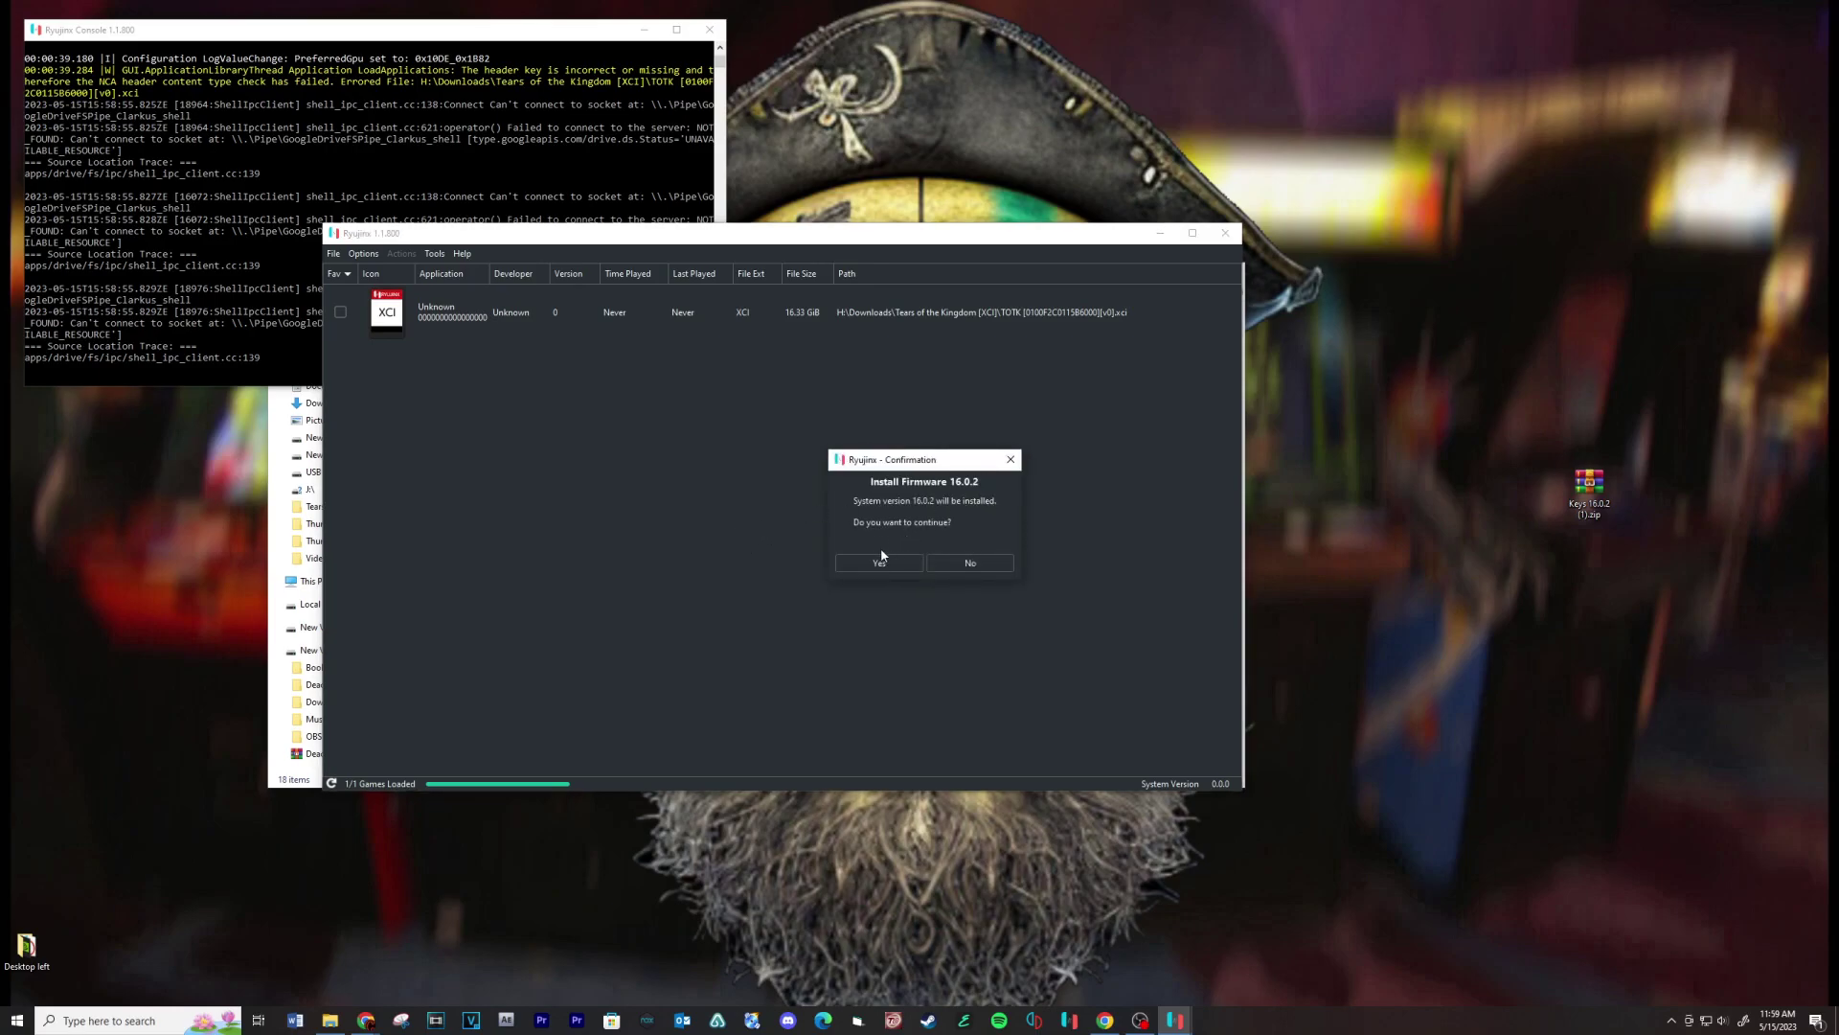
left_click(860, 565)
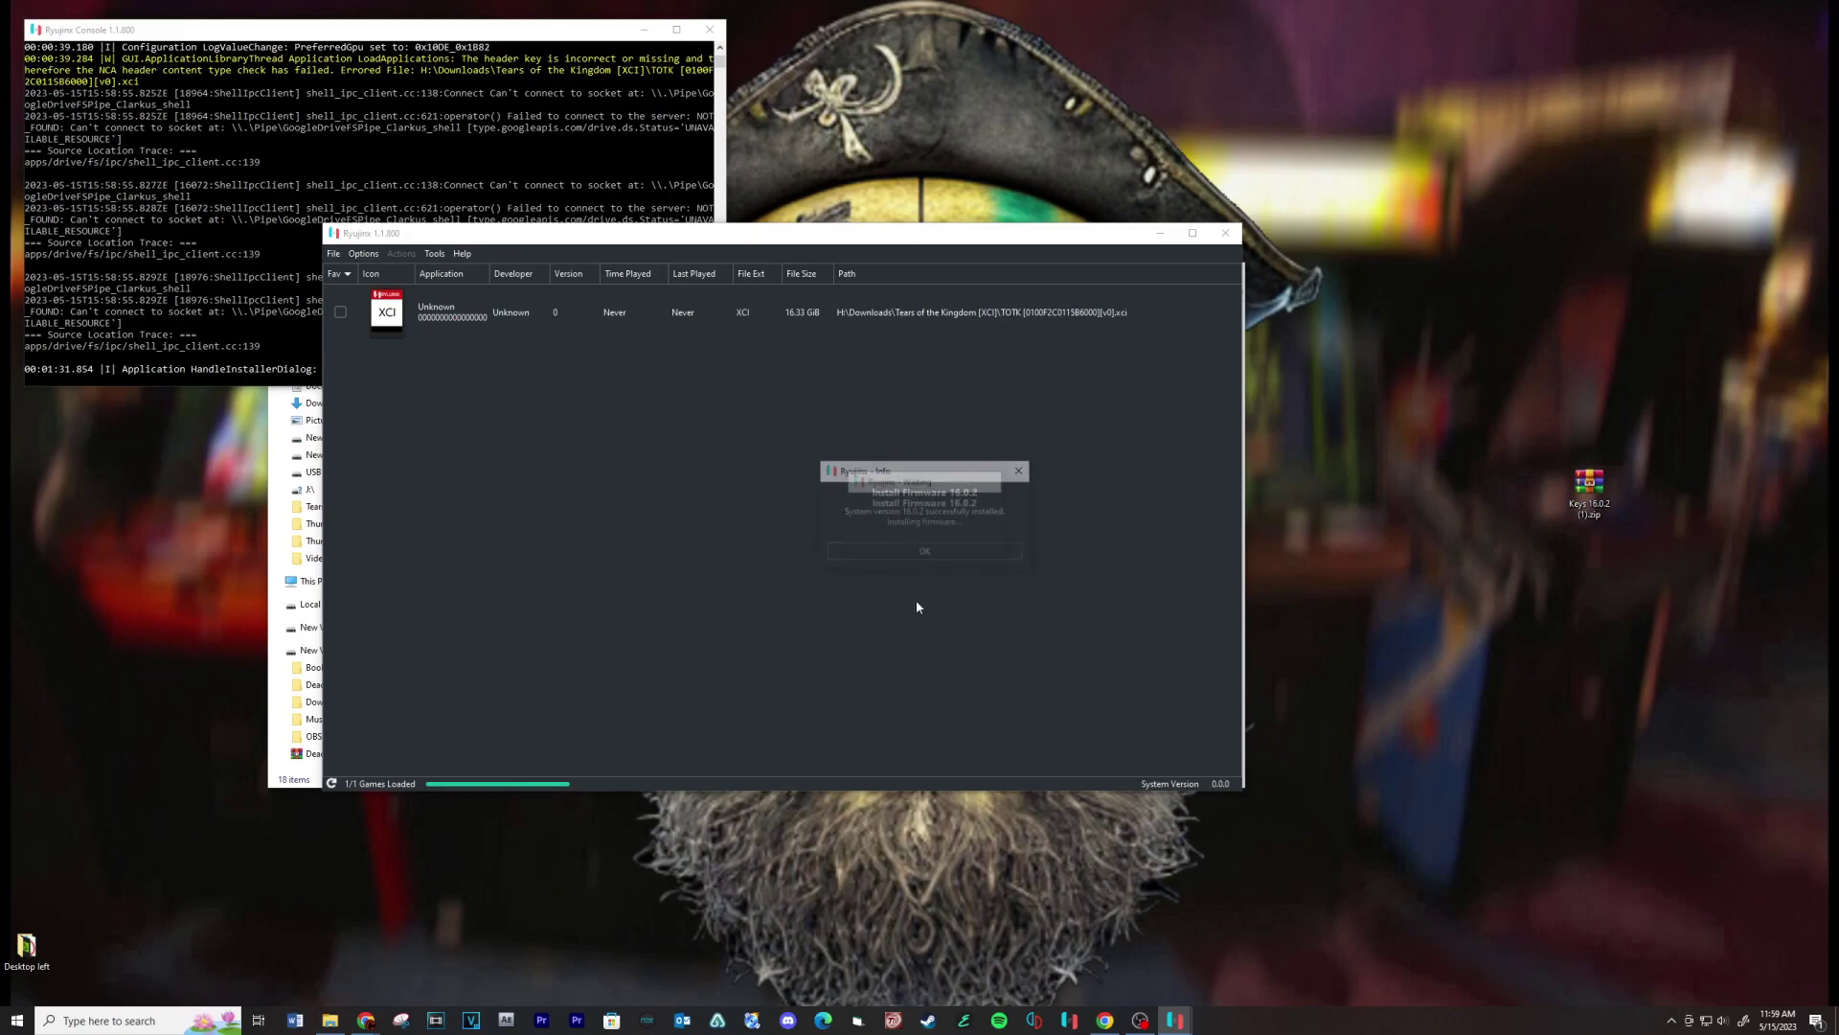
left_click(902, 557)
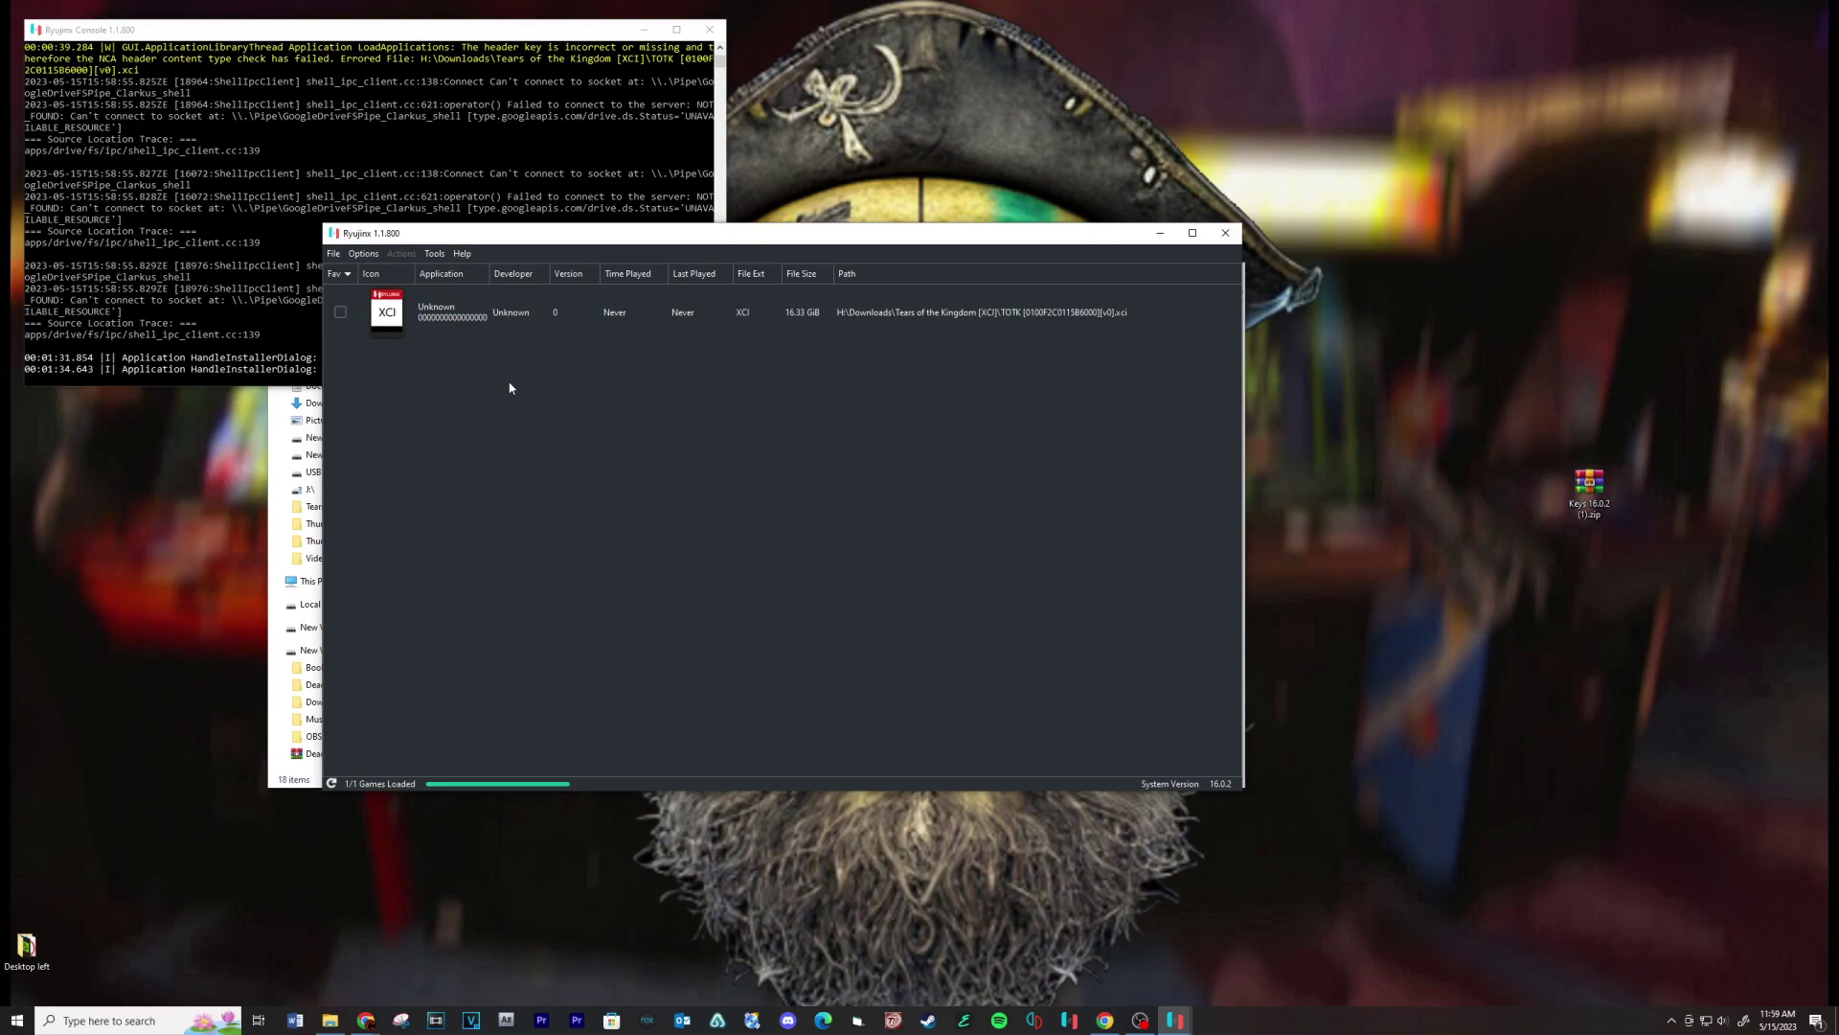
left_click(446, 316)
Move the 60fps-tears and DynamicFPSv1.3 folders into the game's mods directory
right_click(409, 307)
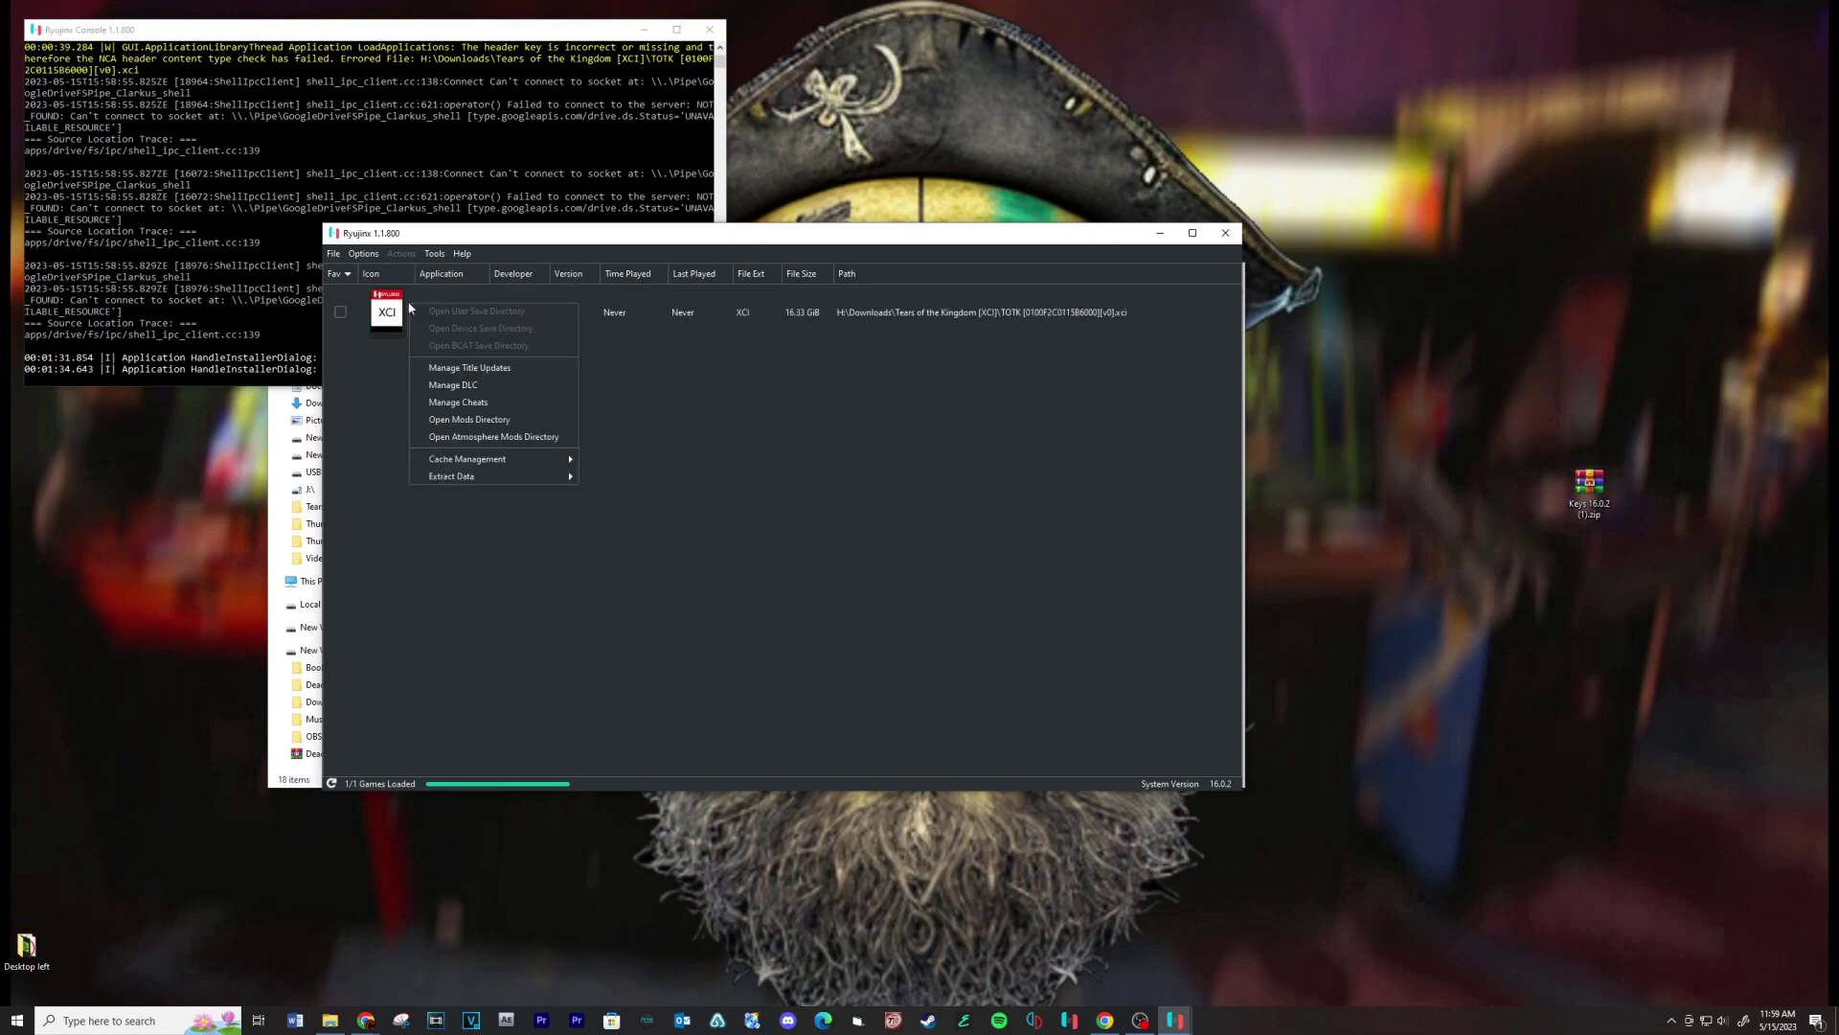
left_click(422, 421)
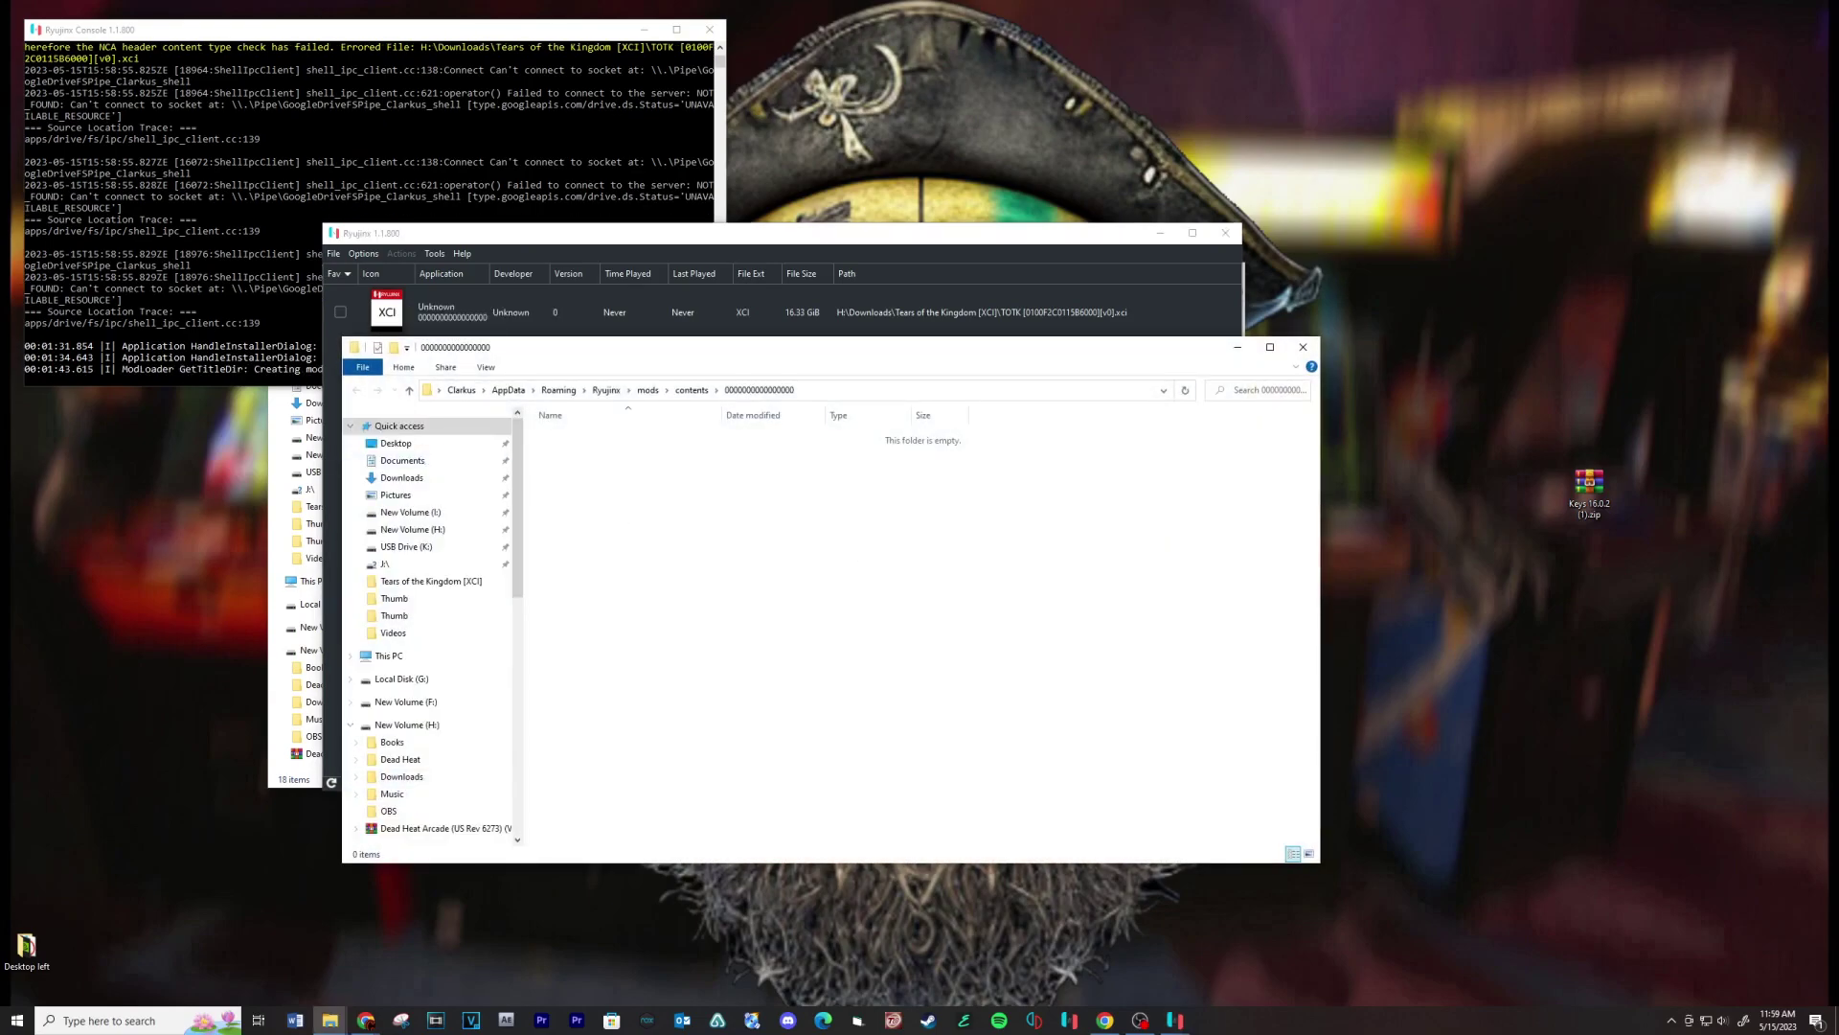
left_click_drag(1838, 412, 1432, 417)
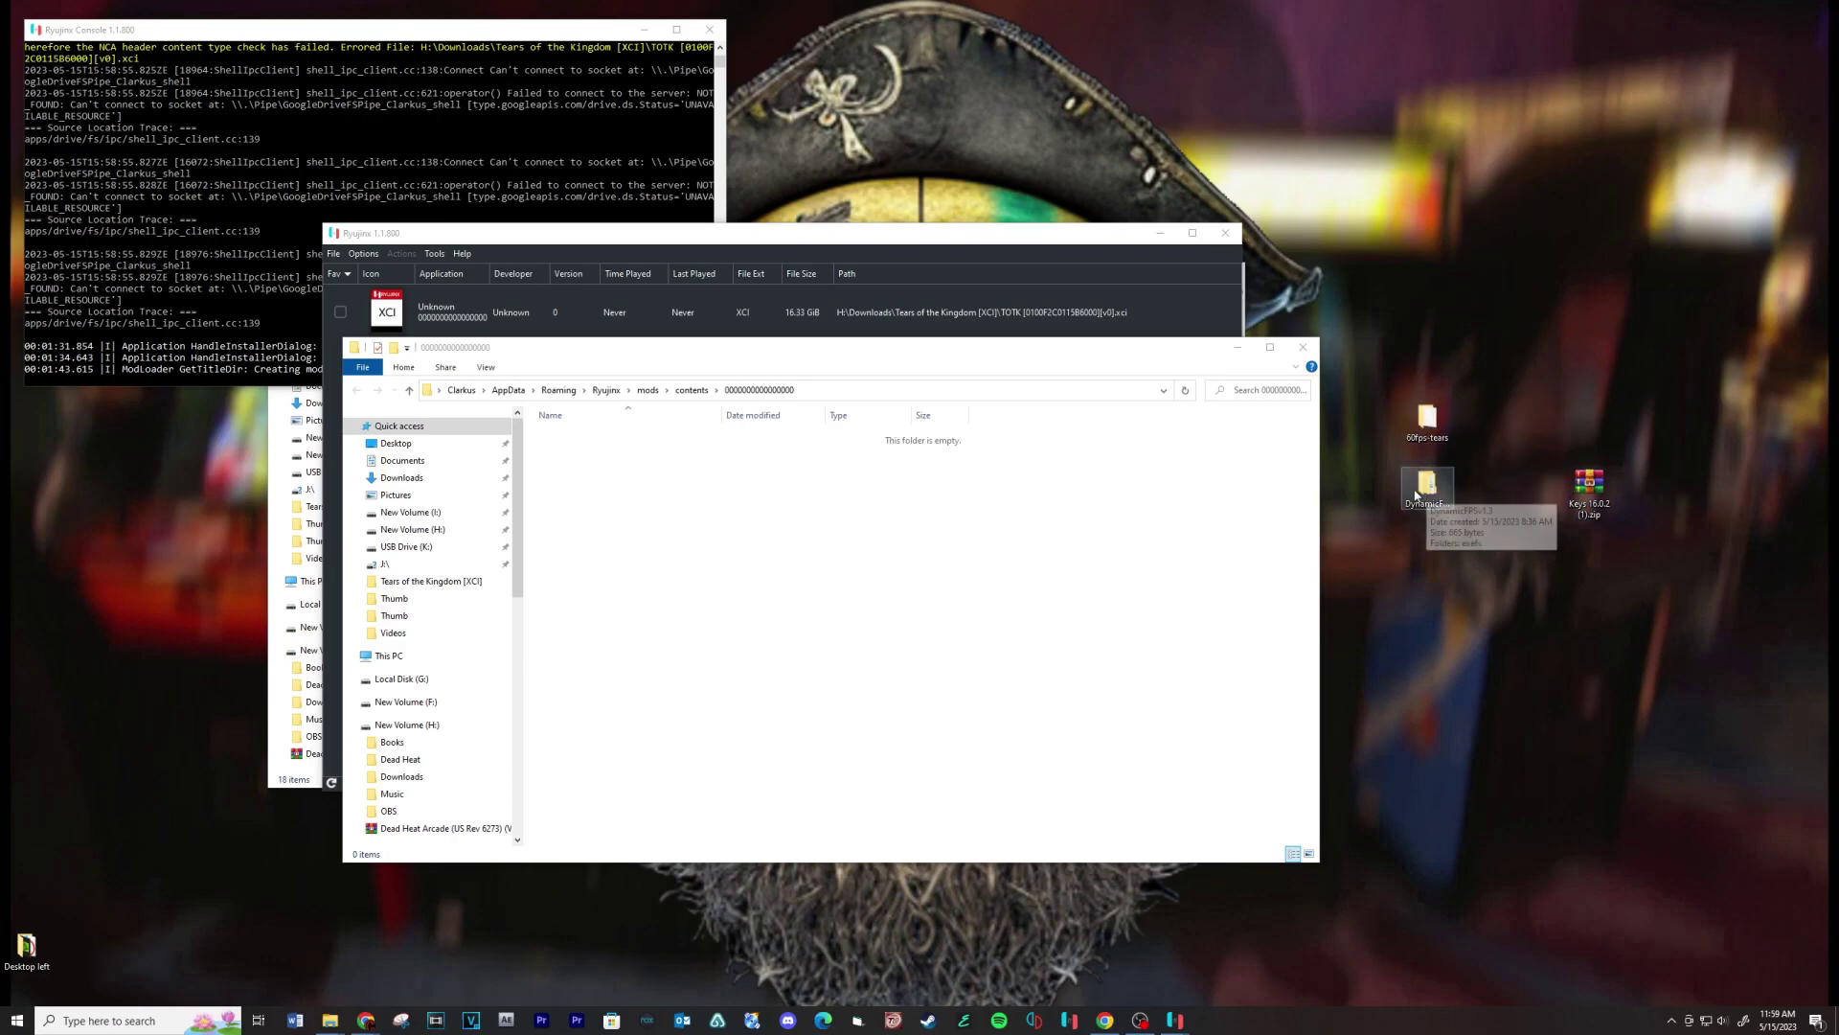
left_click_drag(1482, 530, 963, 624)
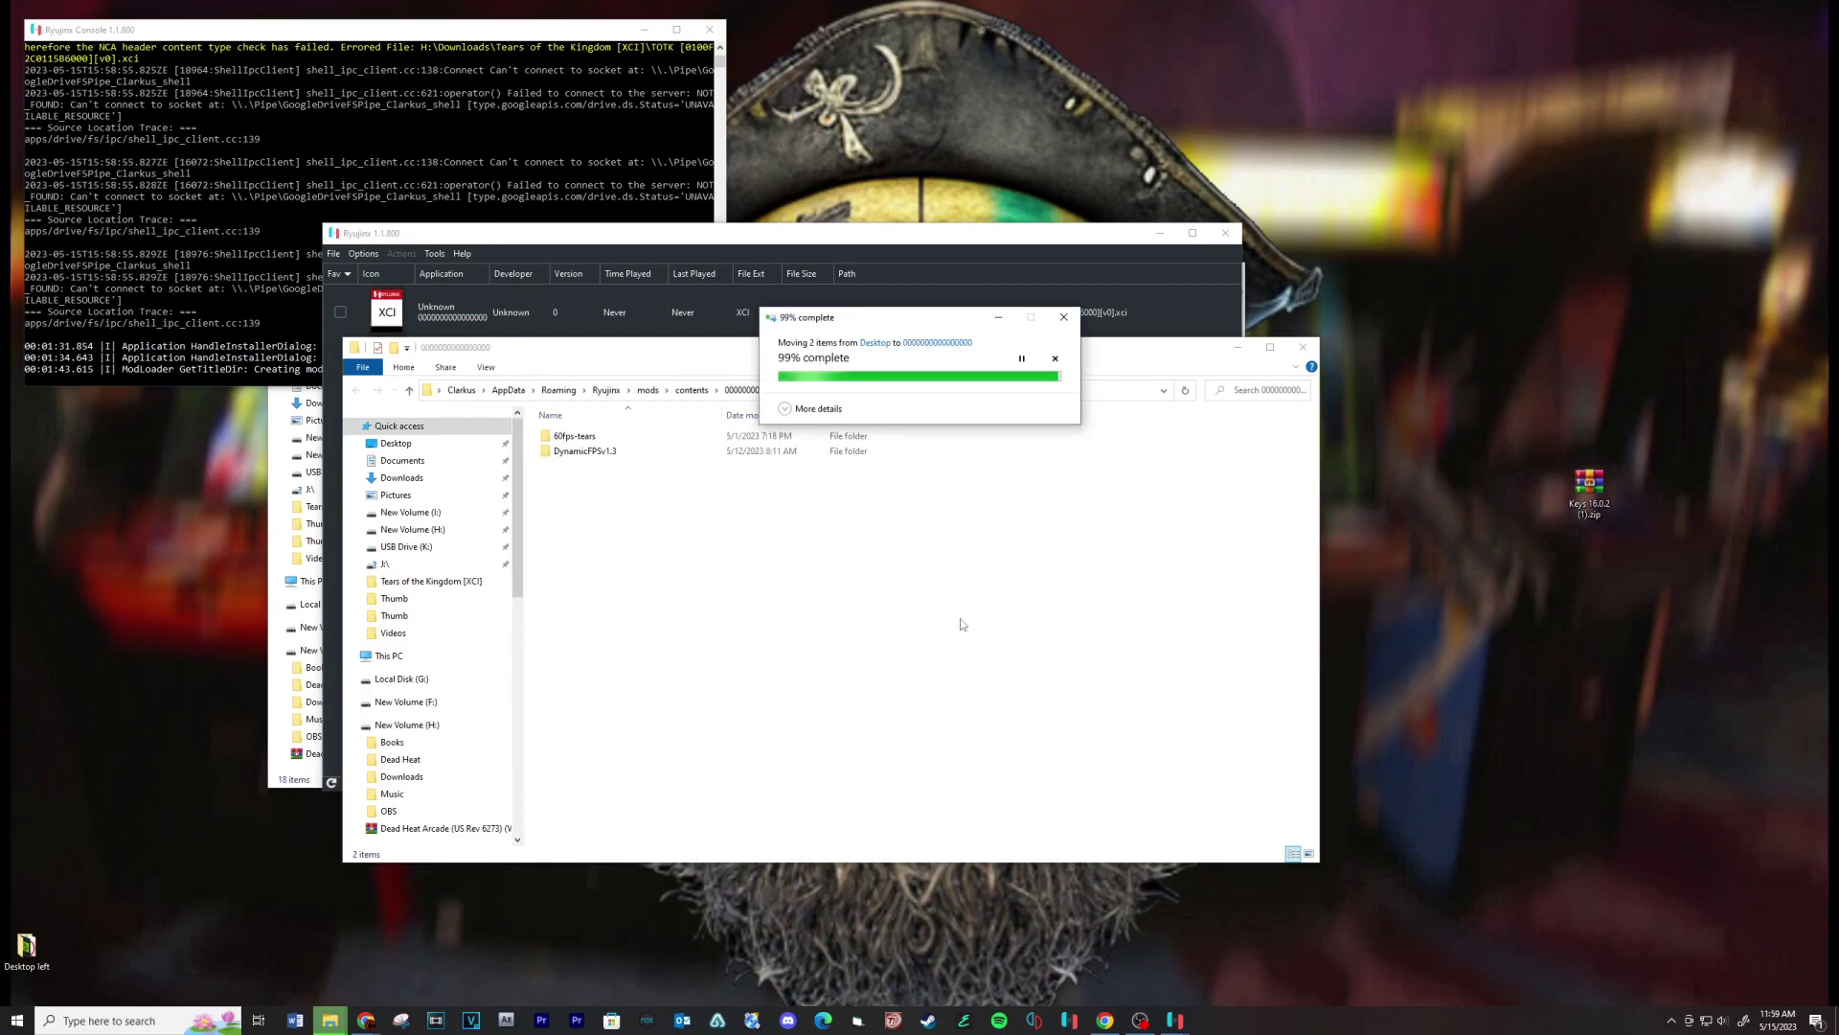
left_click(1303, 347)
left_click(434, 325)
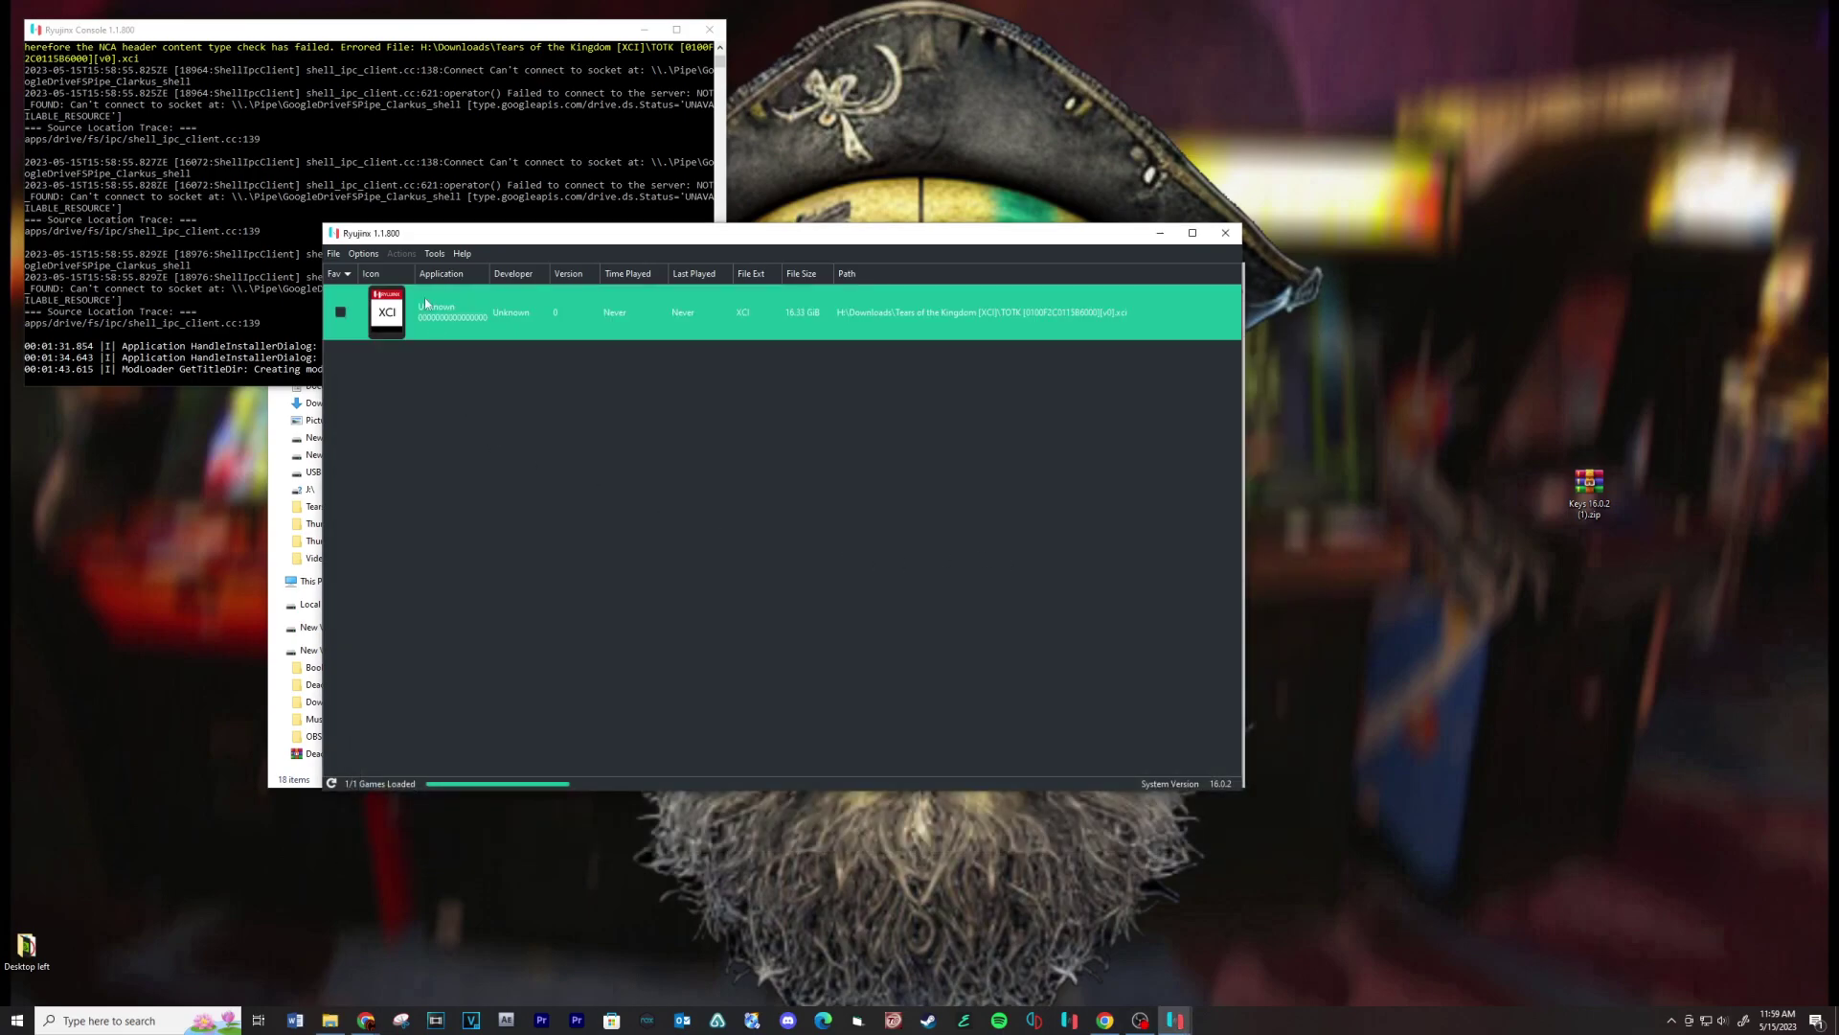
Set Player 1's input device to the Xbox Series X controller in Input settings
left_click(363, 253)
mouse_move(360, 346)
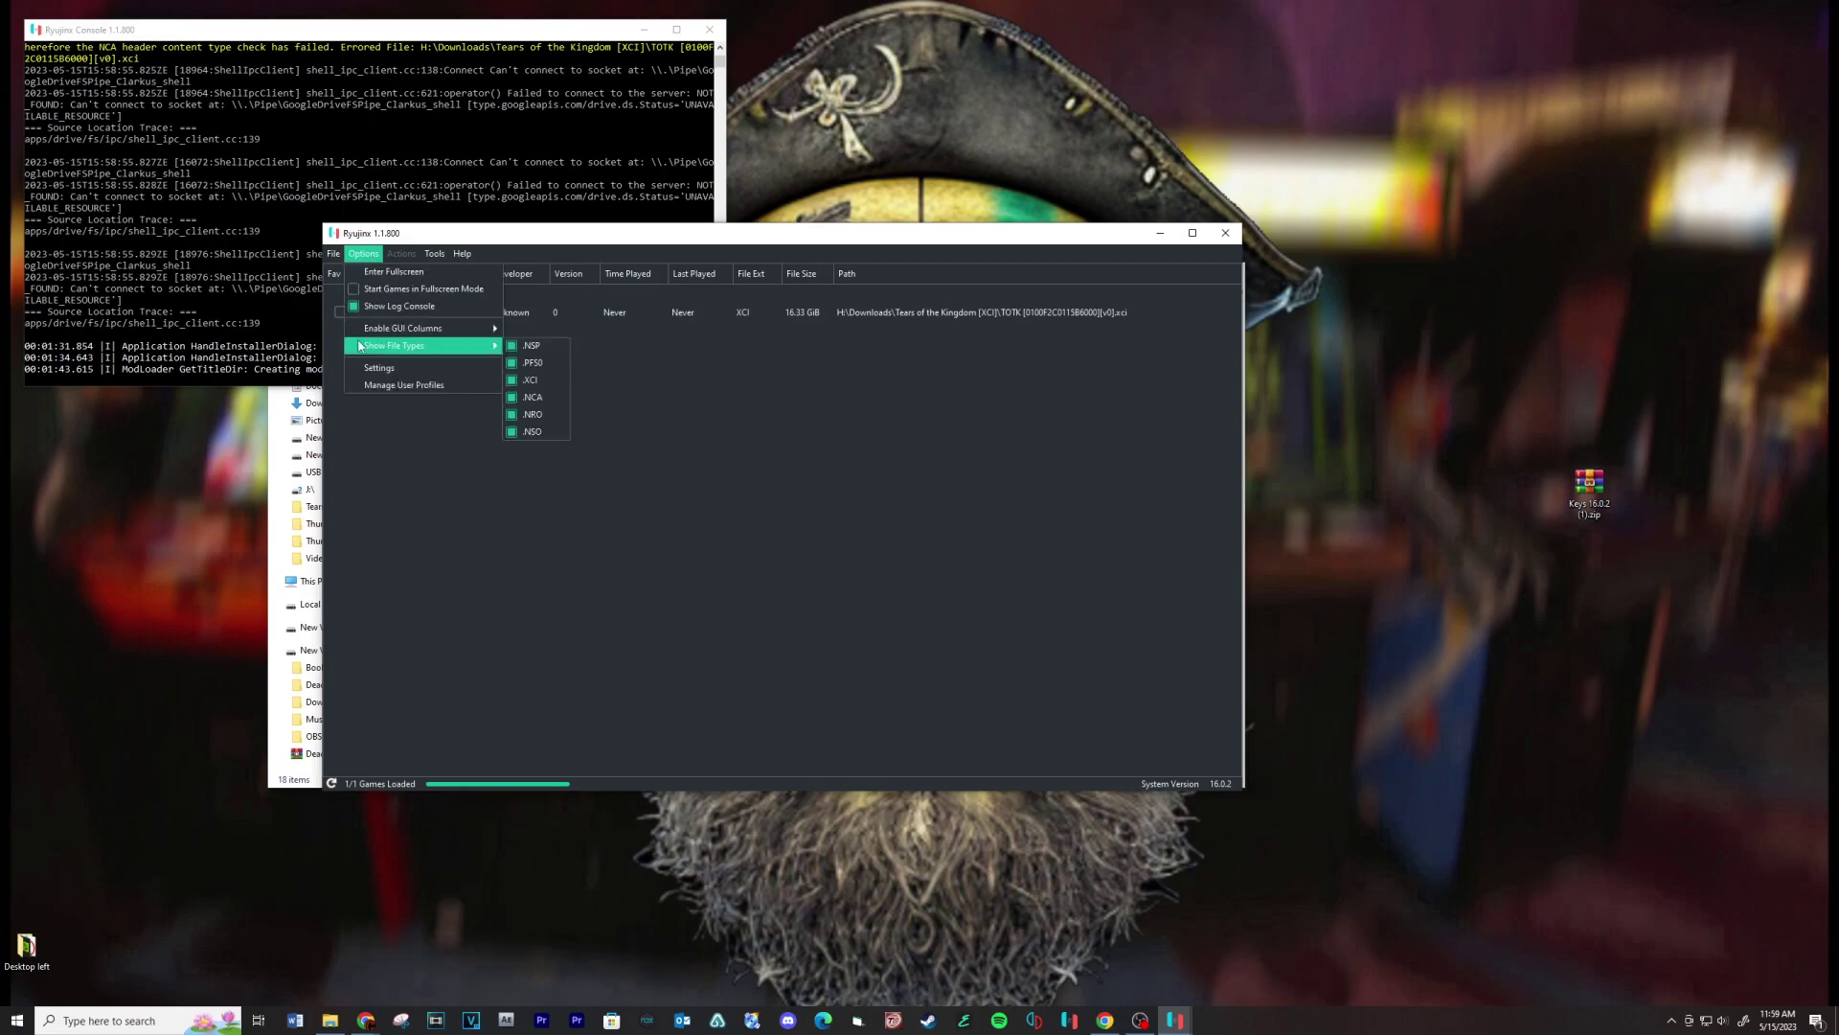
left_click(383, 372)
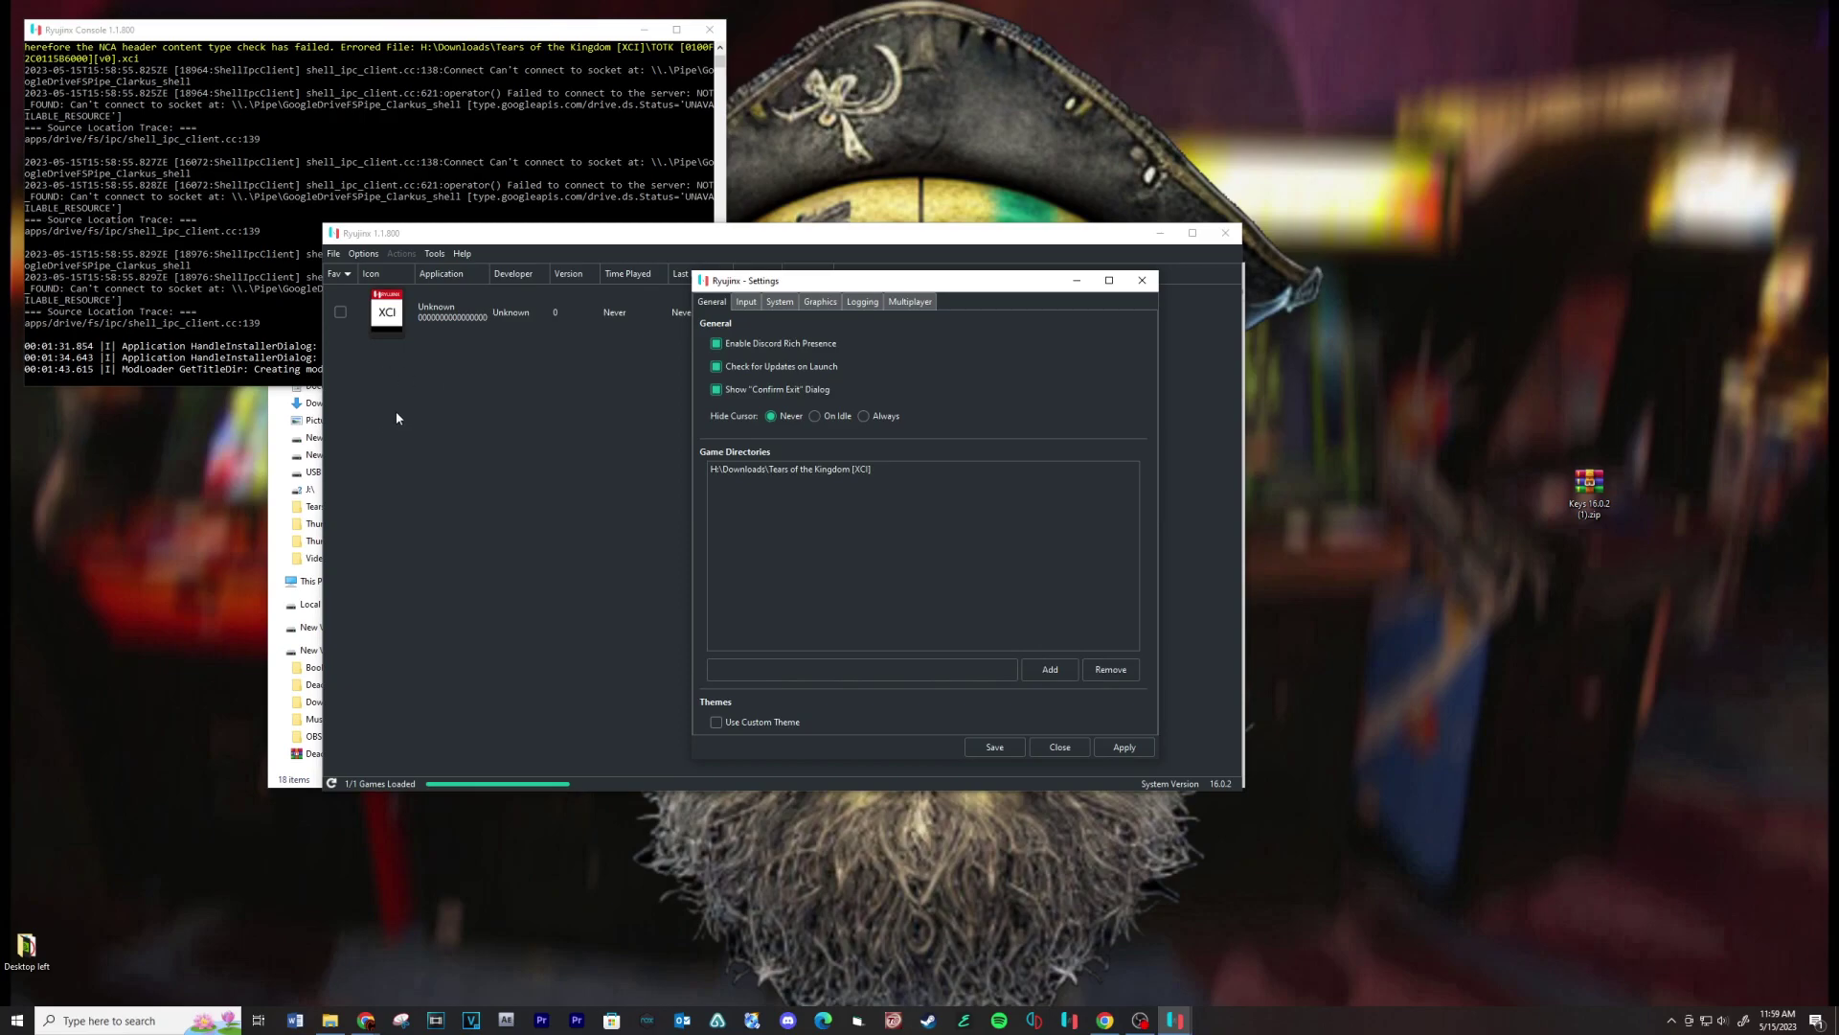
left_click(743, 303)
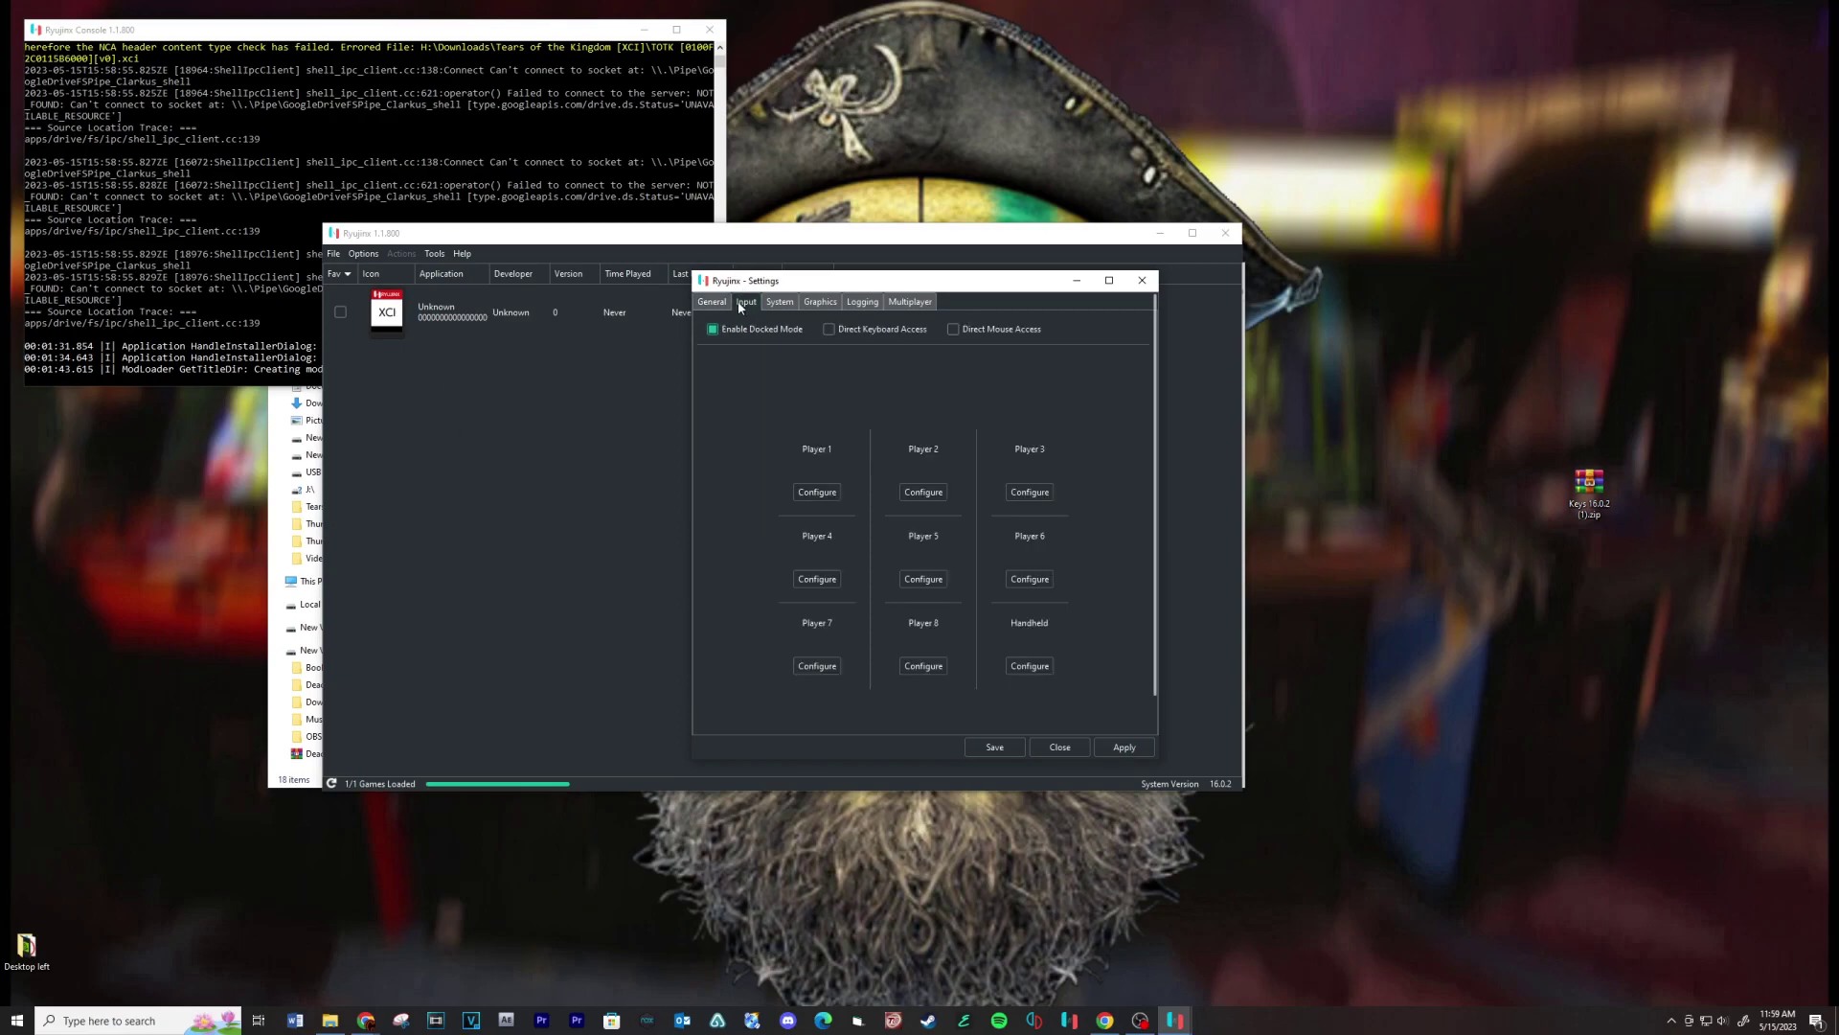
left_click(818, 494)
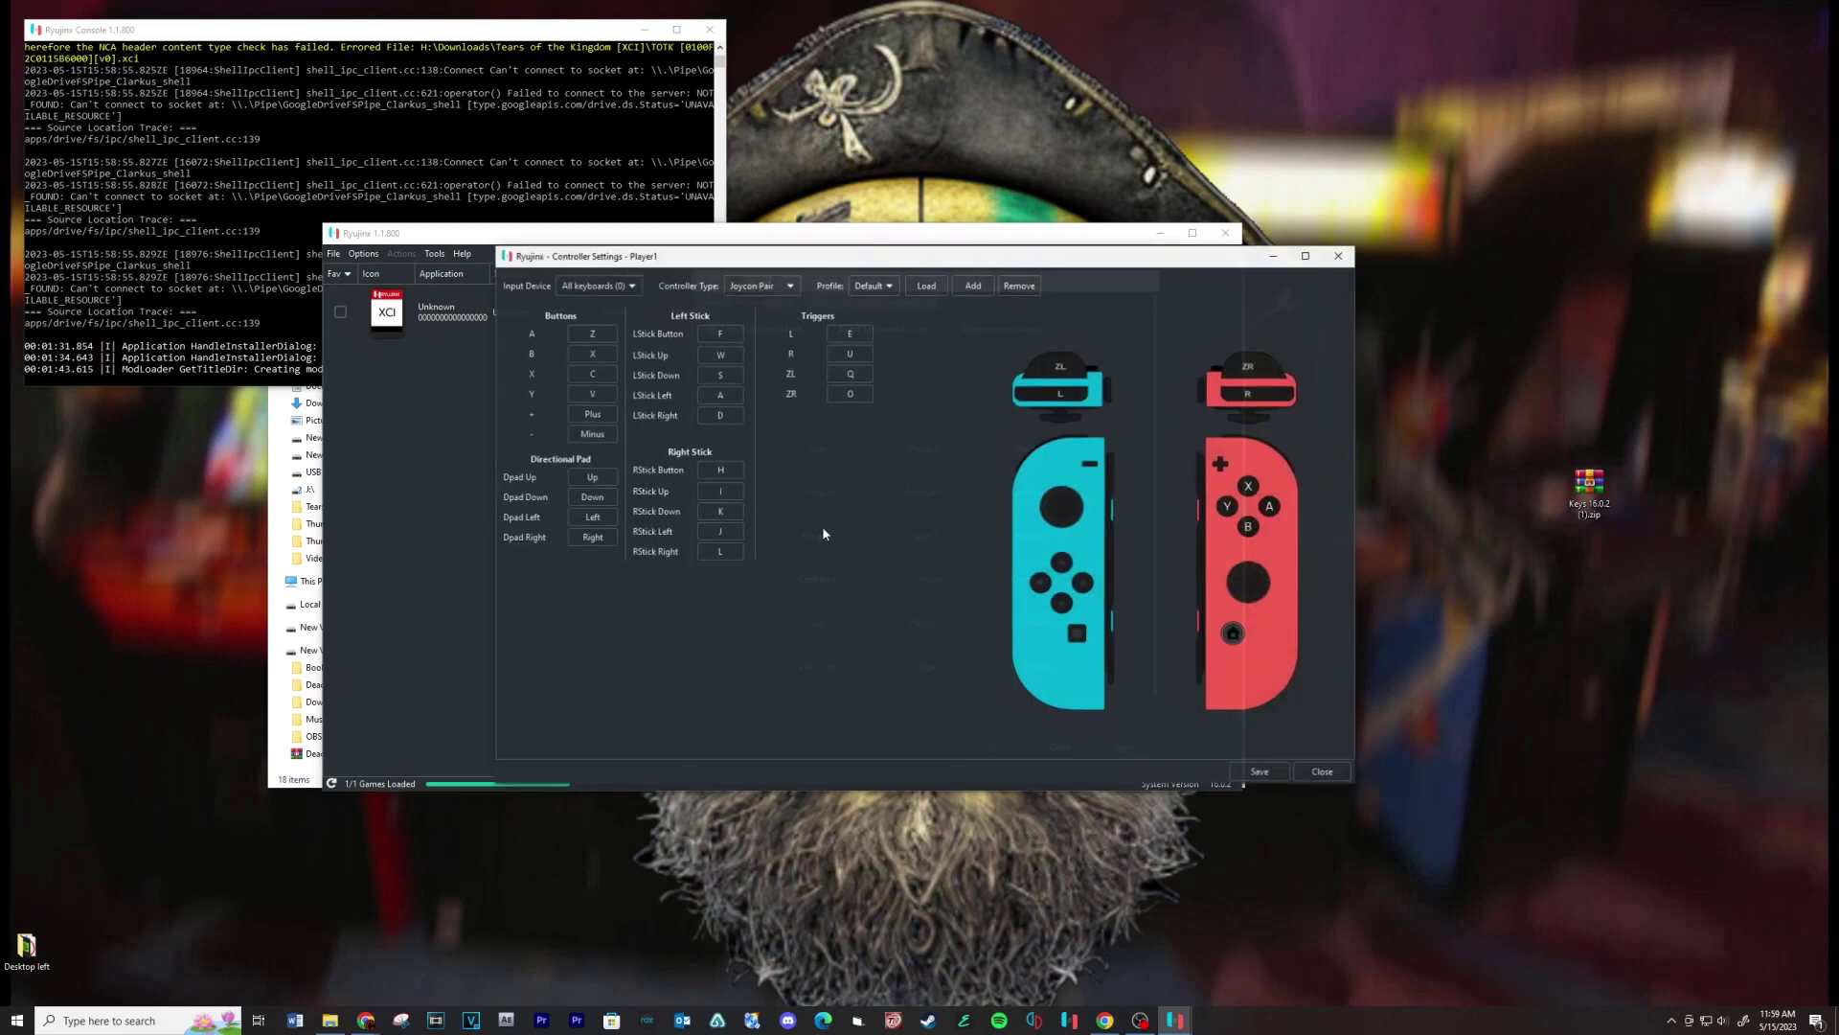
left_click(622, 284)
left_click(613, 305)
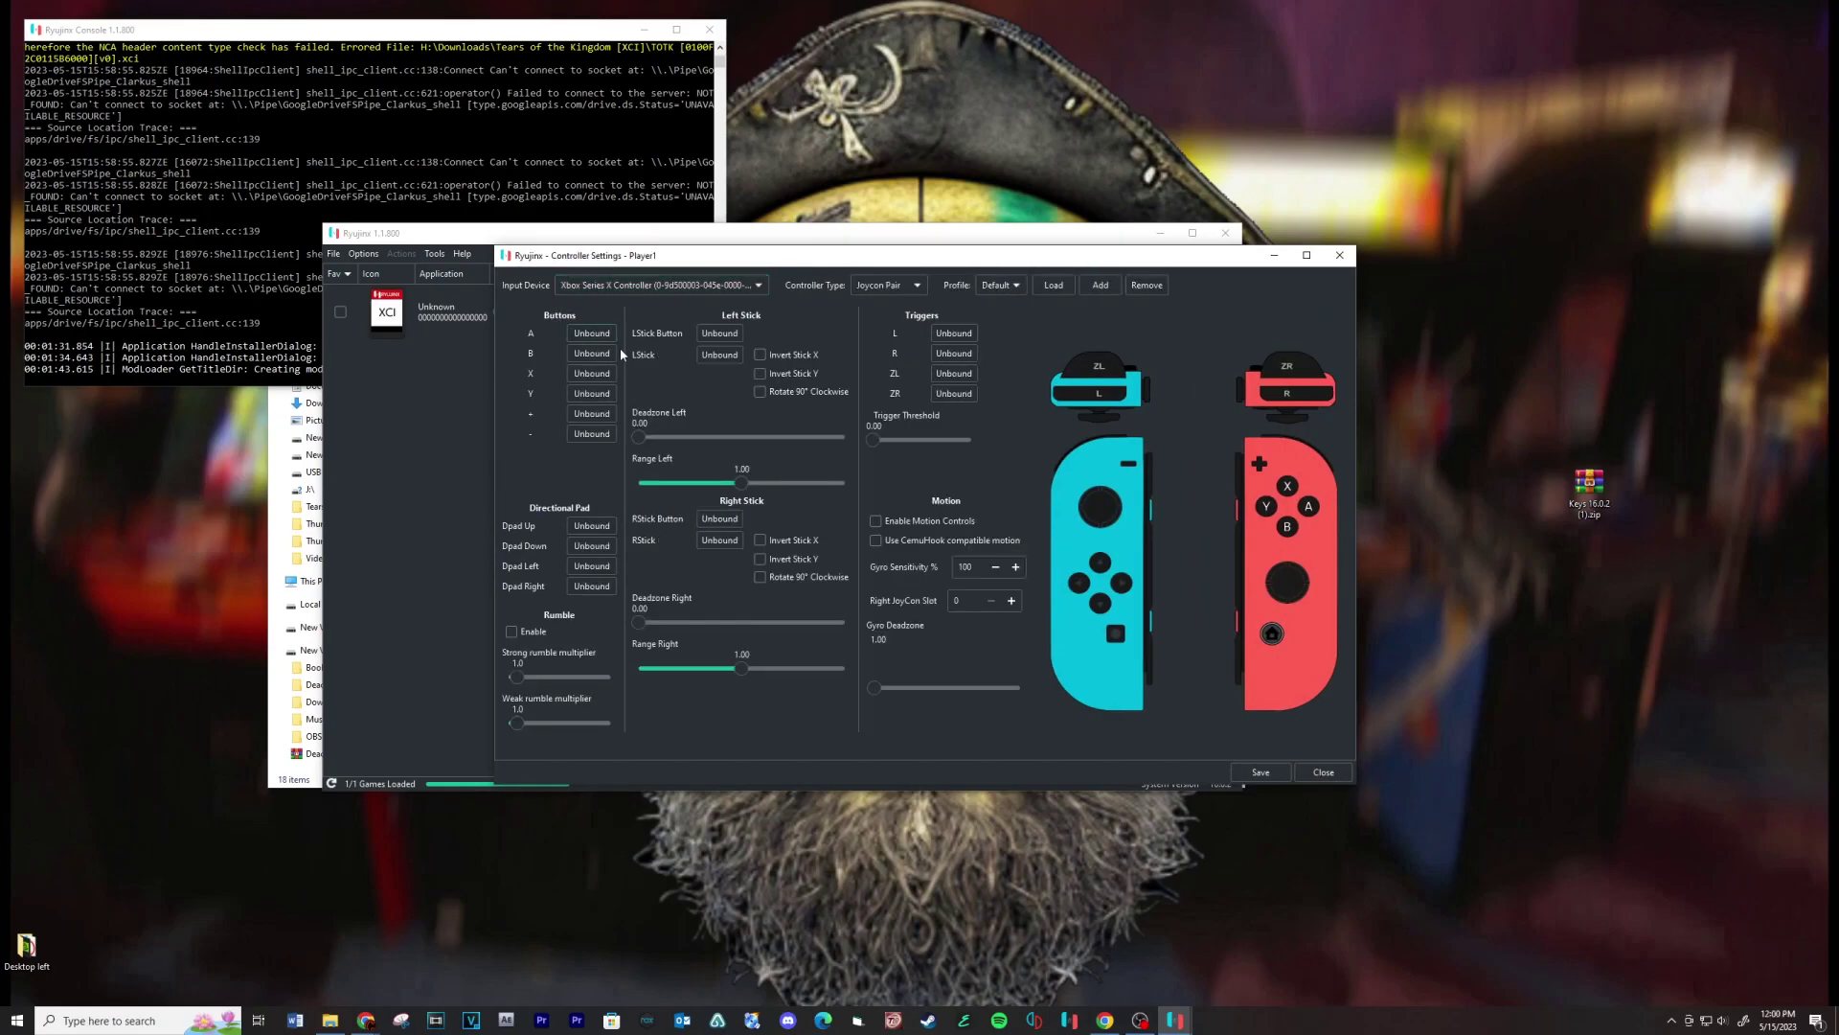
Bind A, B, X, Y, Plus, Minus, the four D-pad directions and the left stick
left_click(591, 333)
left_click(592, 354)
left_click(591, 373)
left_click(591, 394)
left_click(591, 413)
left_click(591, 434)
left_click(586, 526)
left_click(591, 546)
left_click(591, 566)
left_click(591, 586)
left_click(719, 334)
left_click(719, 355)
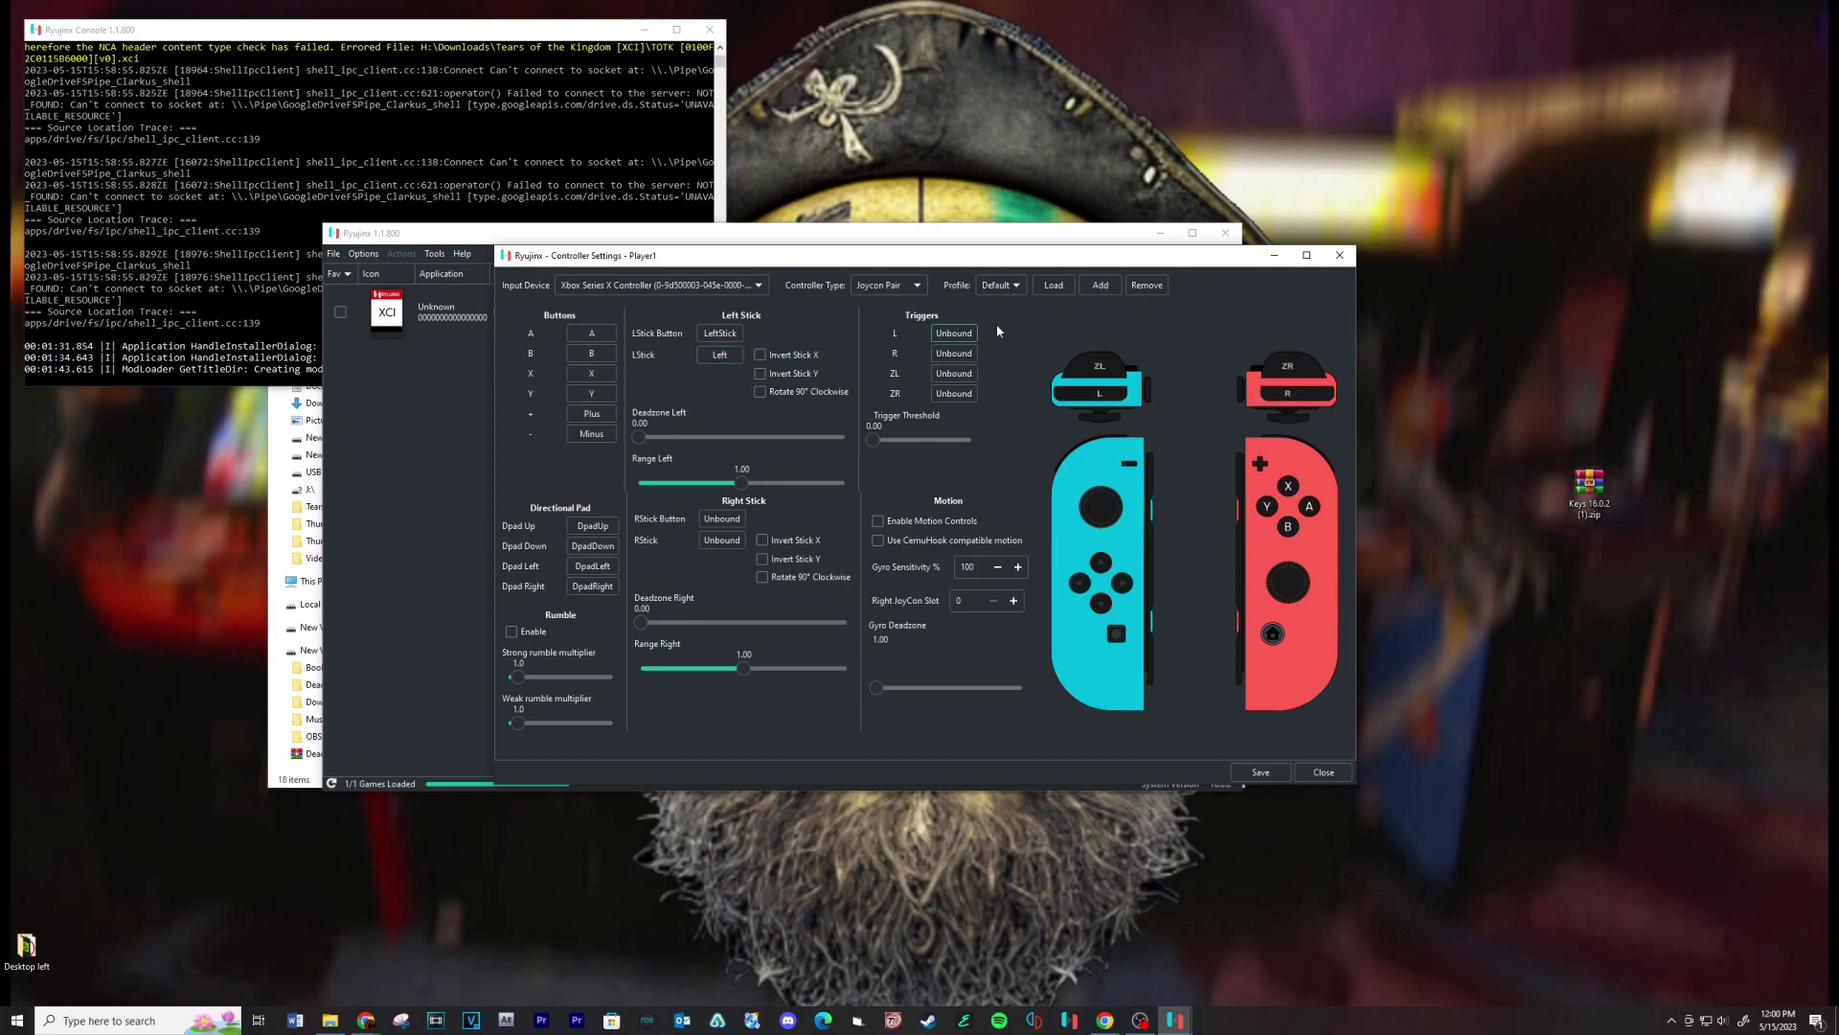
Bind L, R, ZL, ZR and the right stick, then save the Player 1 mapping
left_click(954, 333)
left_click(957, 354)
left_click(961, 373)
left_click(963, 393)
left_click(722, 519)
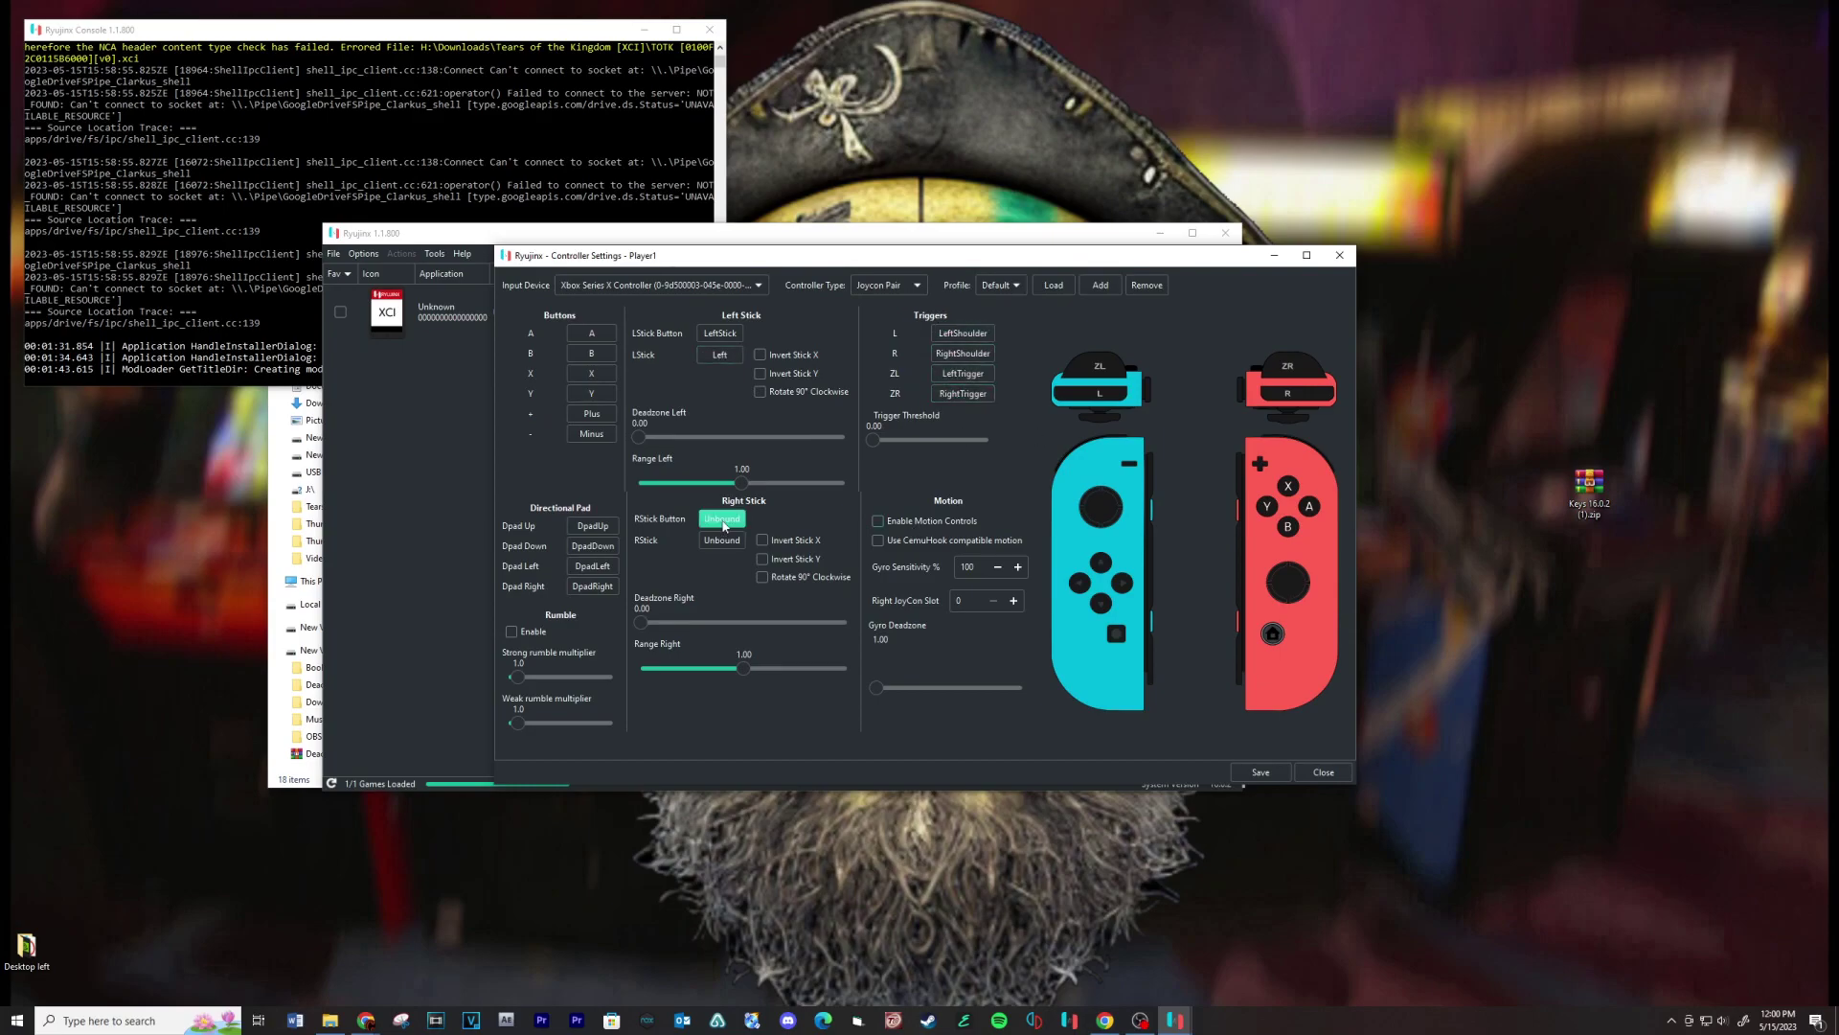
left_click(723, 541)
left_click(1260, 772)
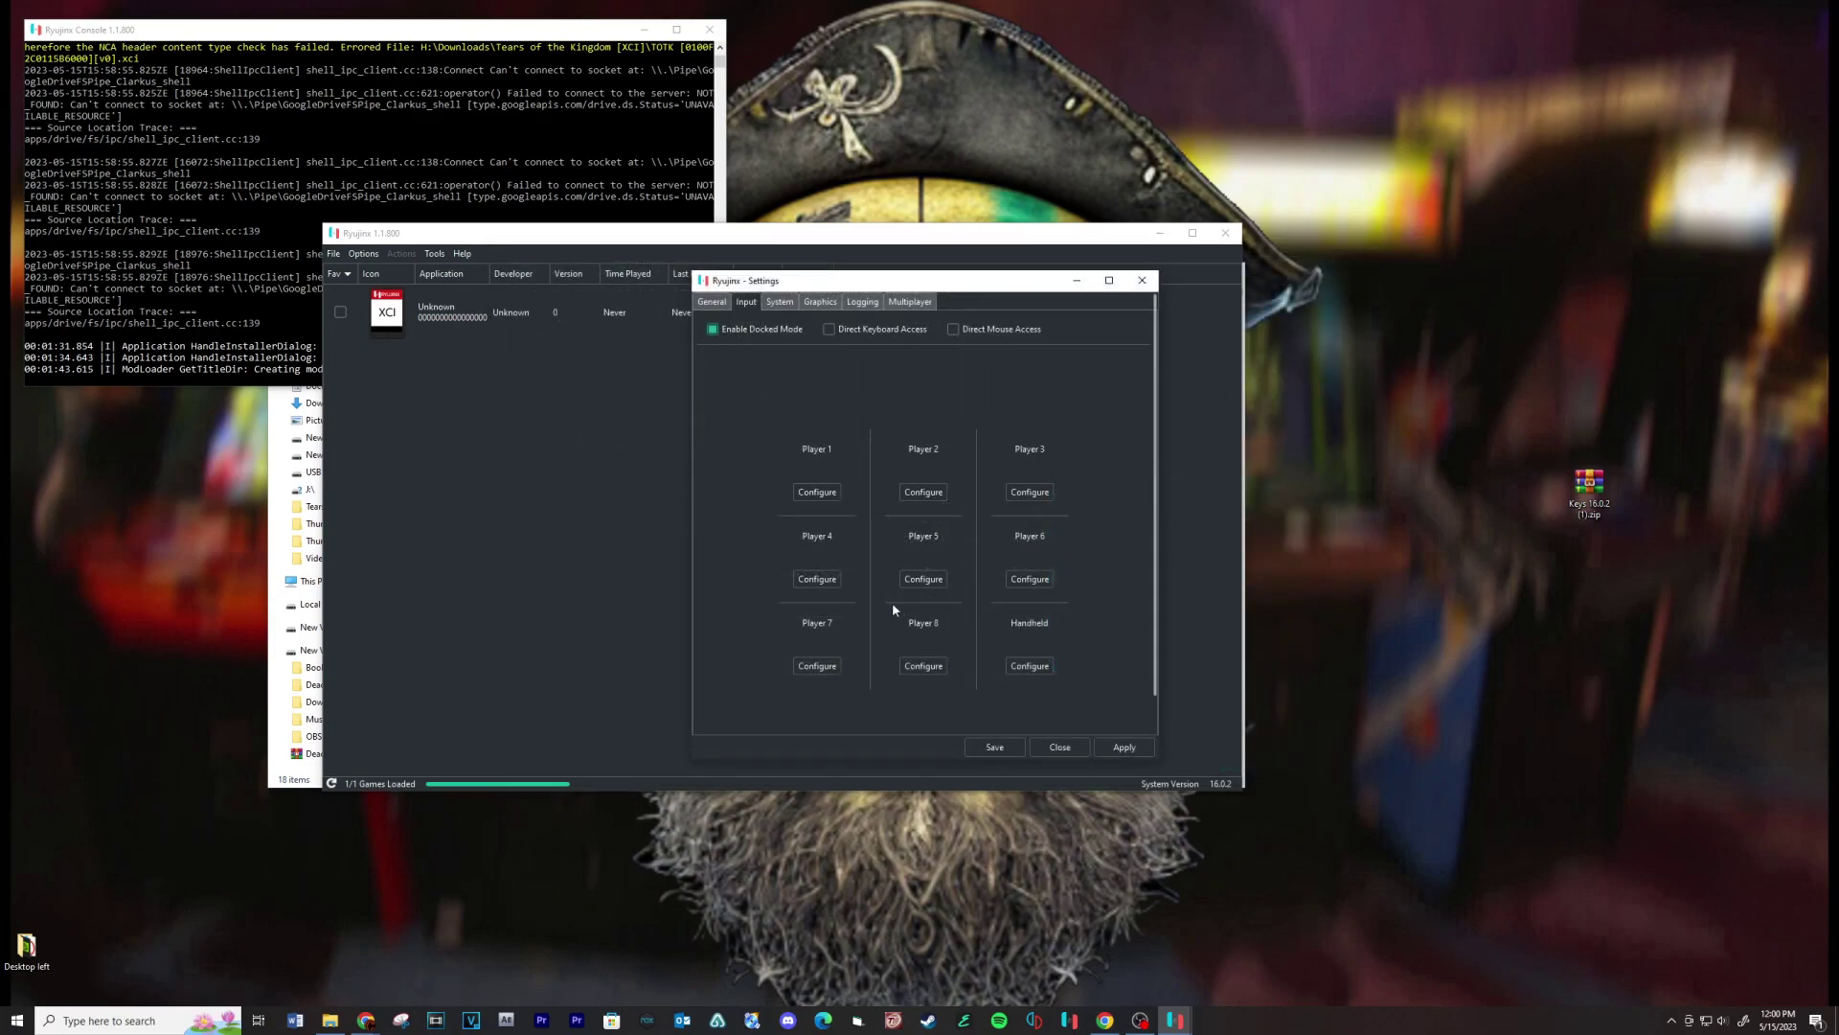
Change Graphics Resolution Scale from Native to 2x (1440p/2160p) and save
left_click(822, 303)
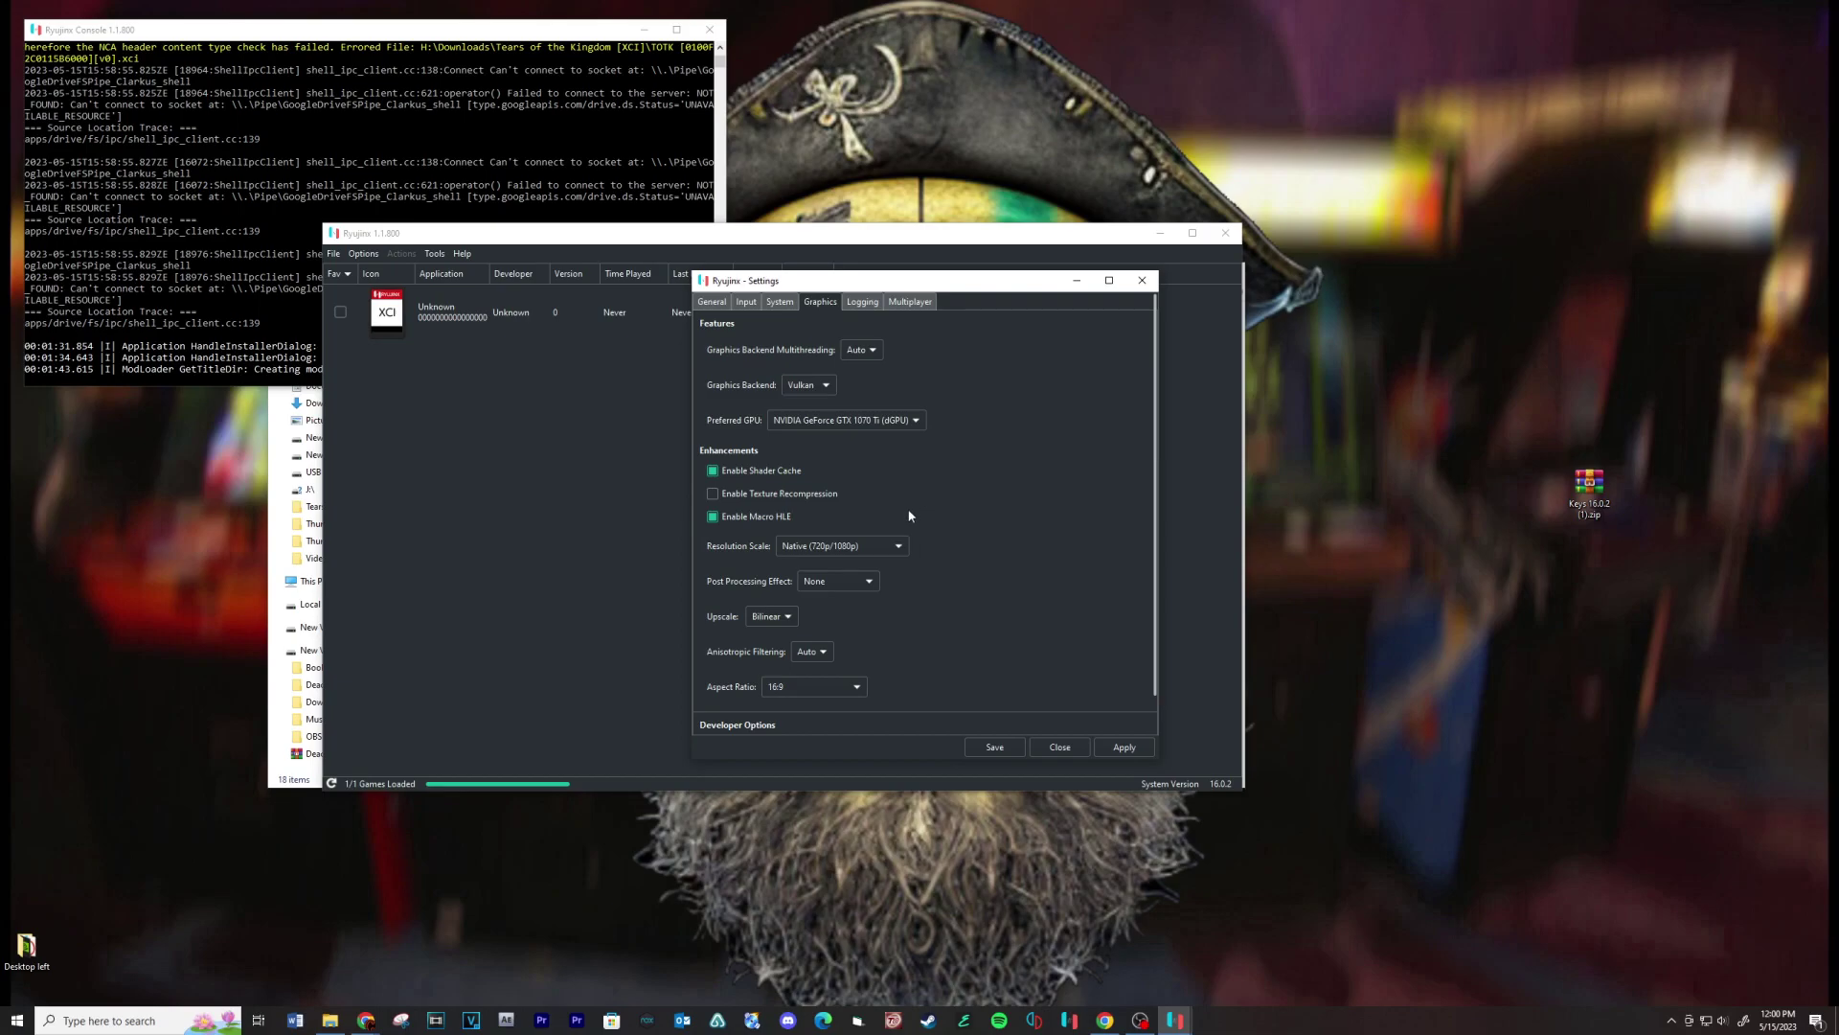
left_click(897, 546)
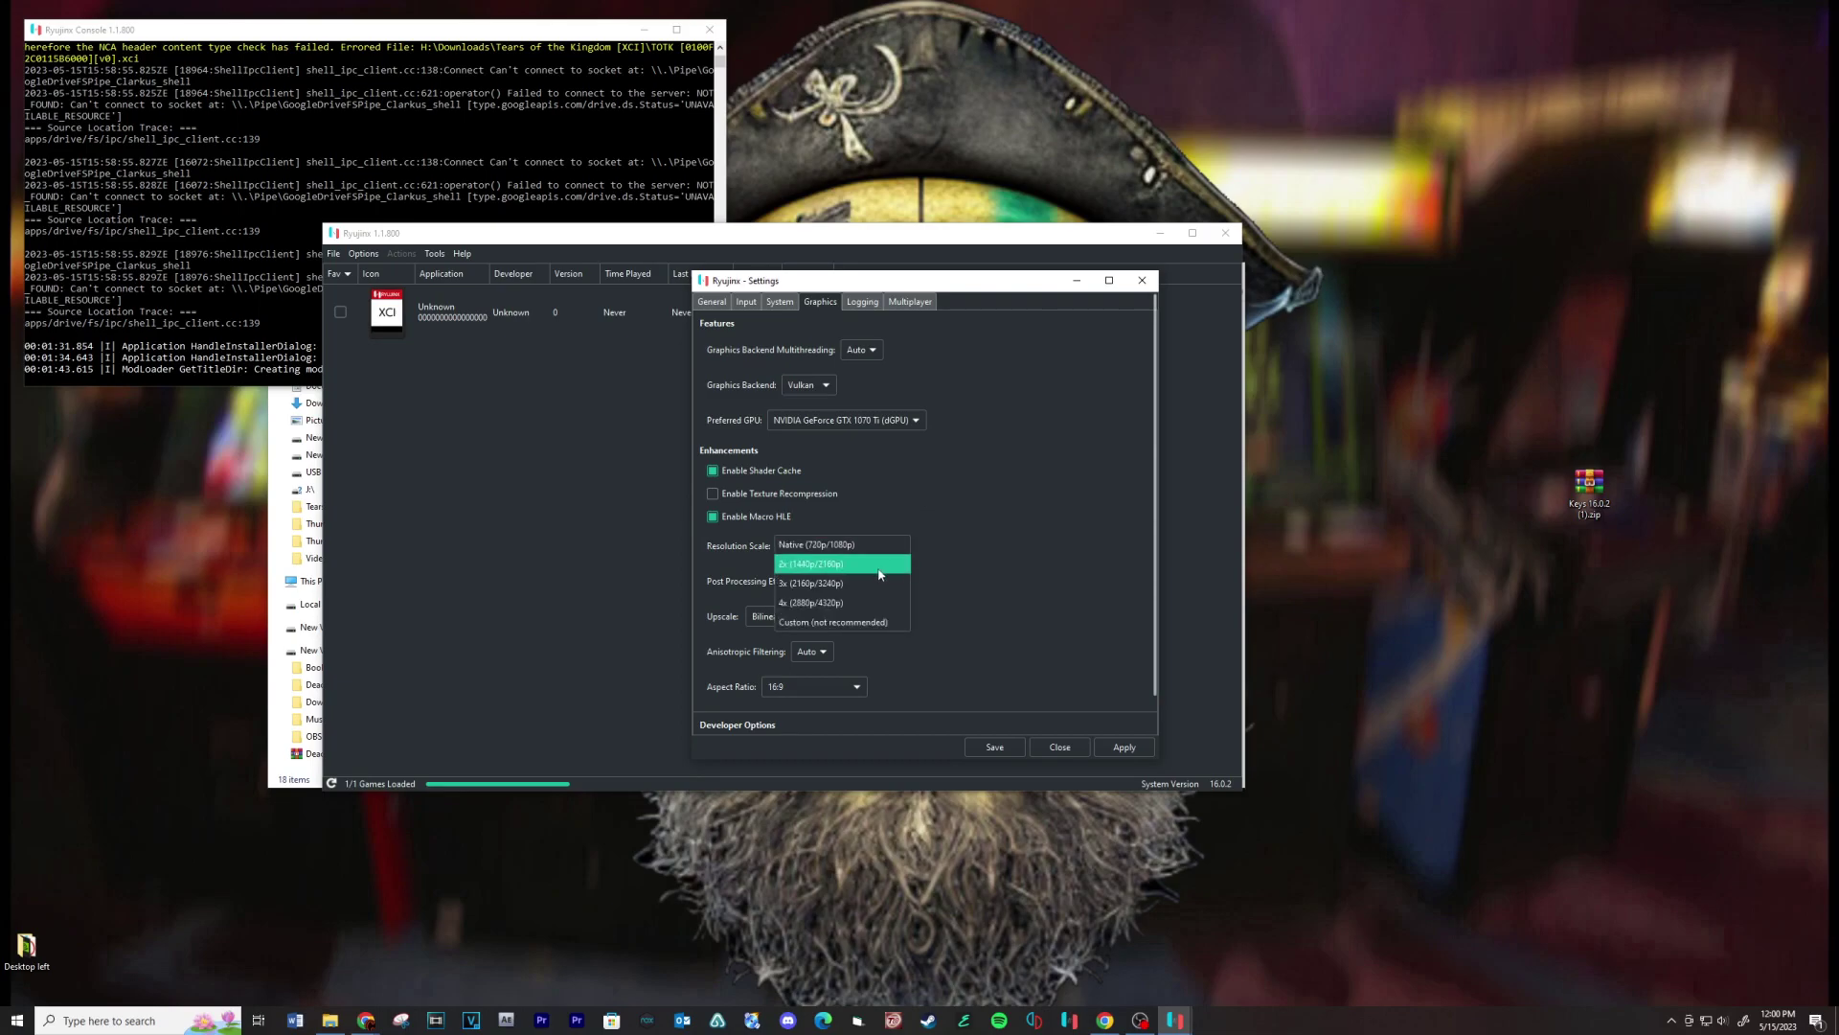
left_click(881, 565)
left_click(992, 743)
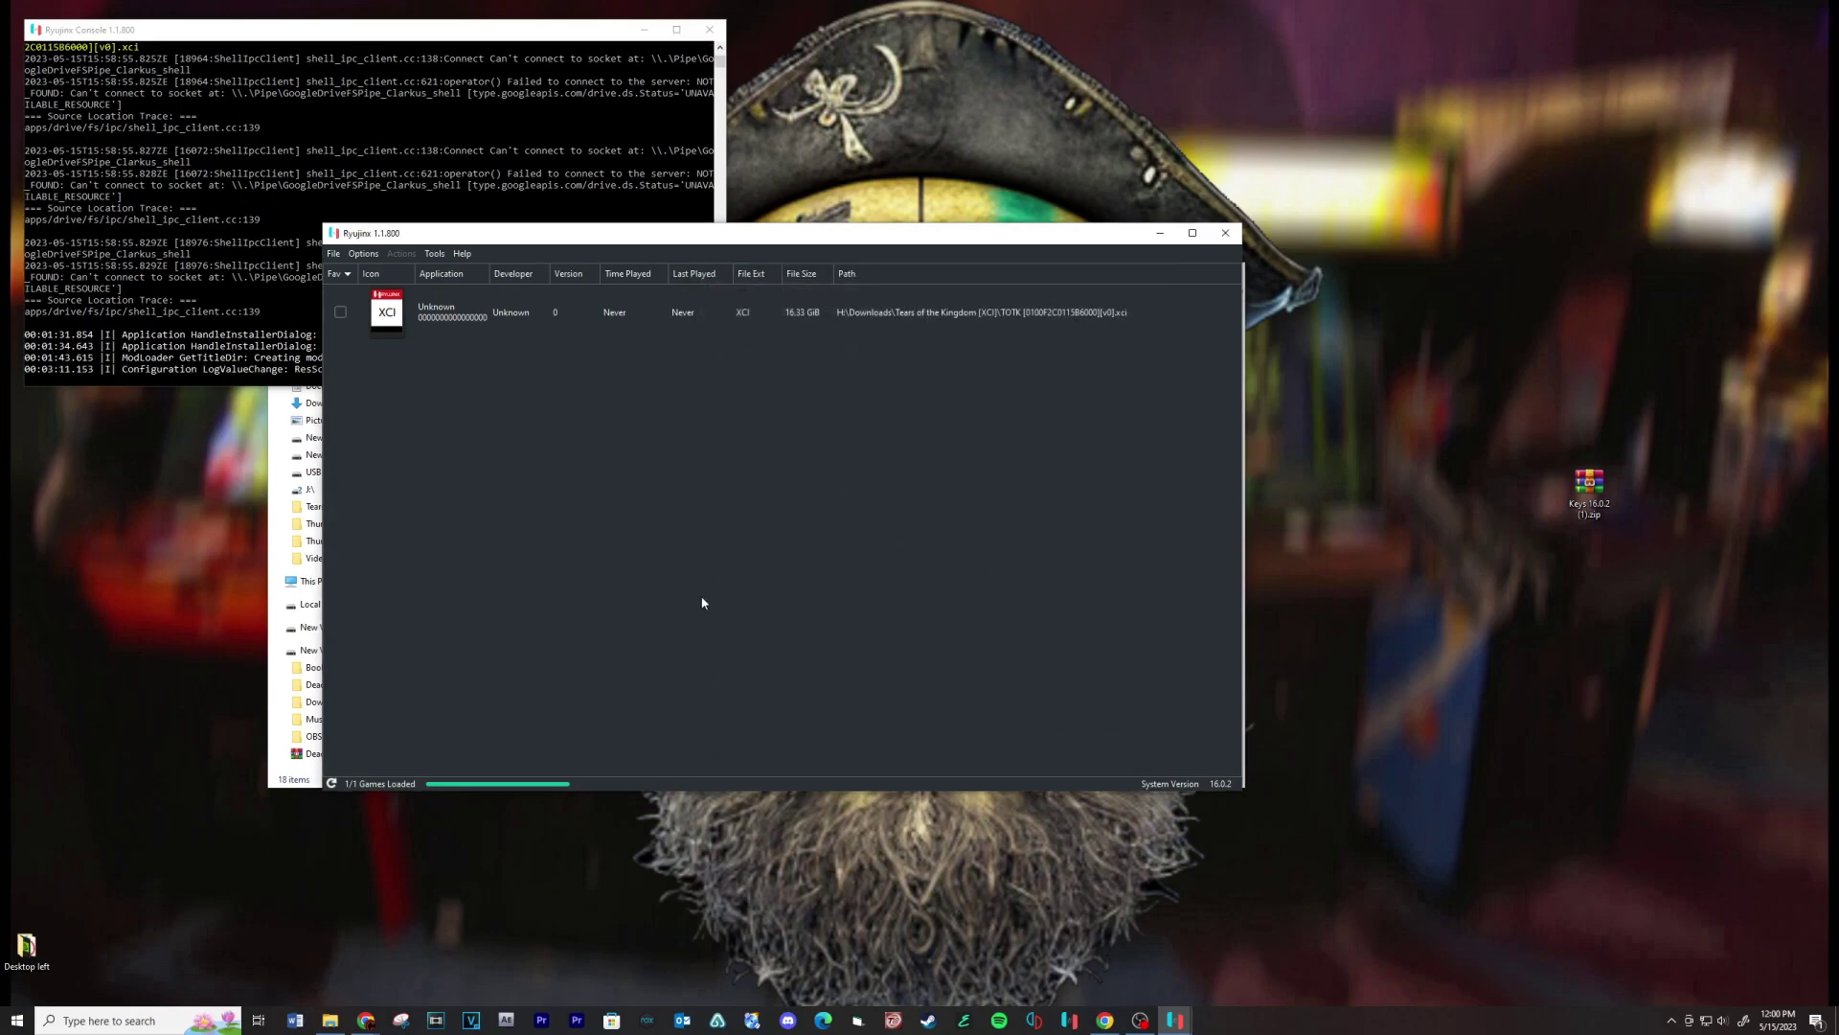
left_click(437, 319)
Launch the Tears of the Kingdom XCI from the Ryujinx game library
double_click(437, 319)
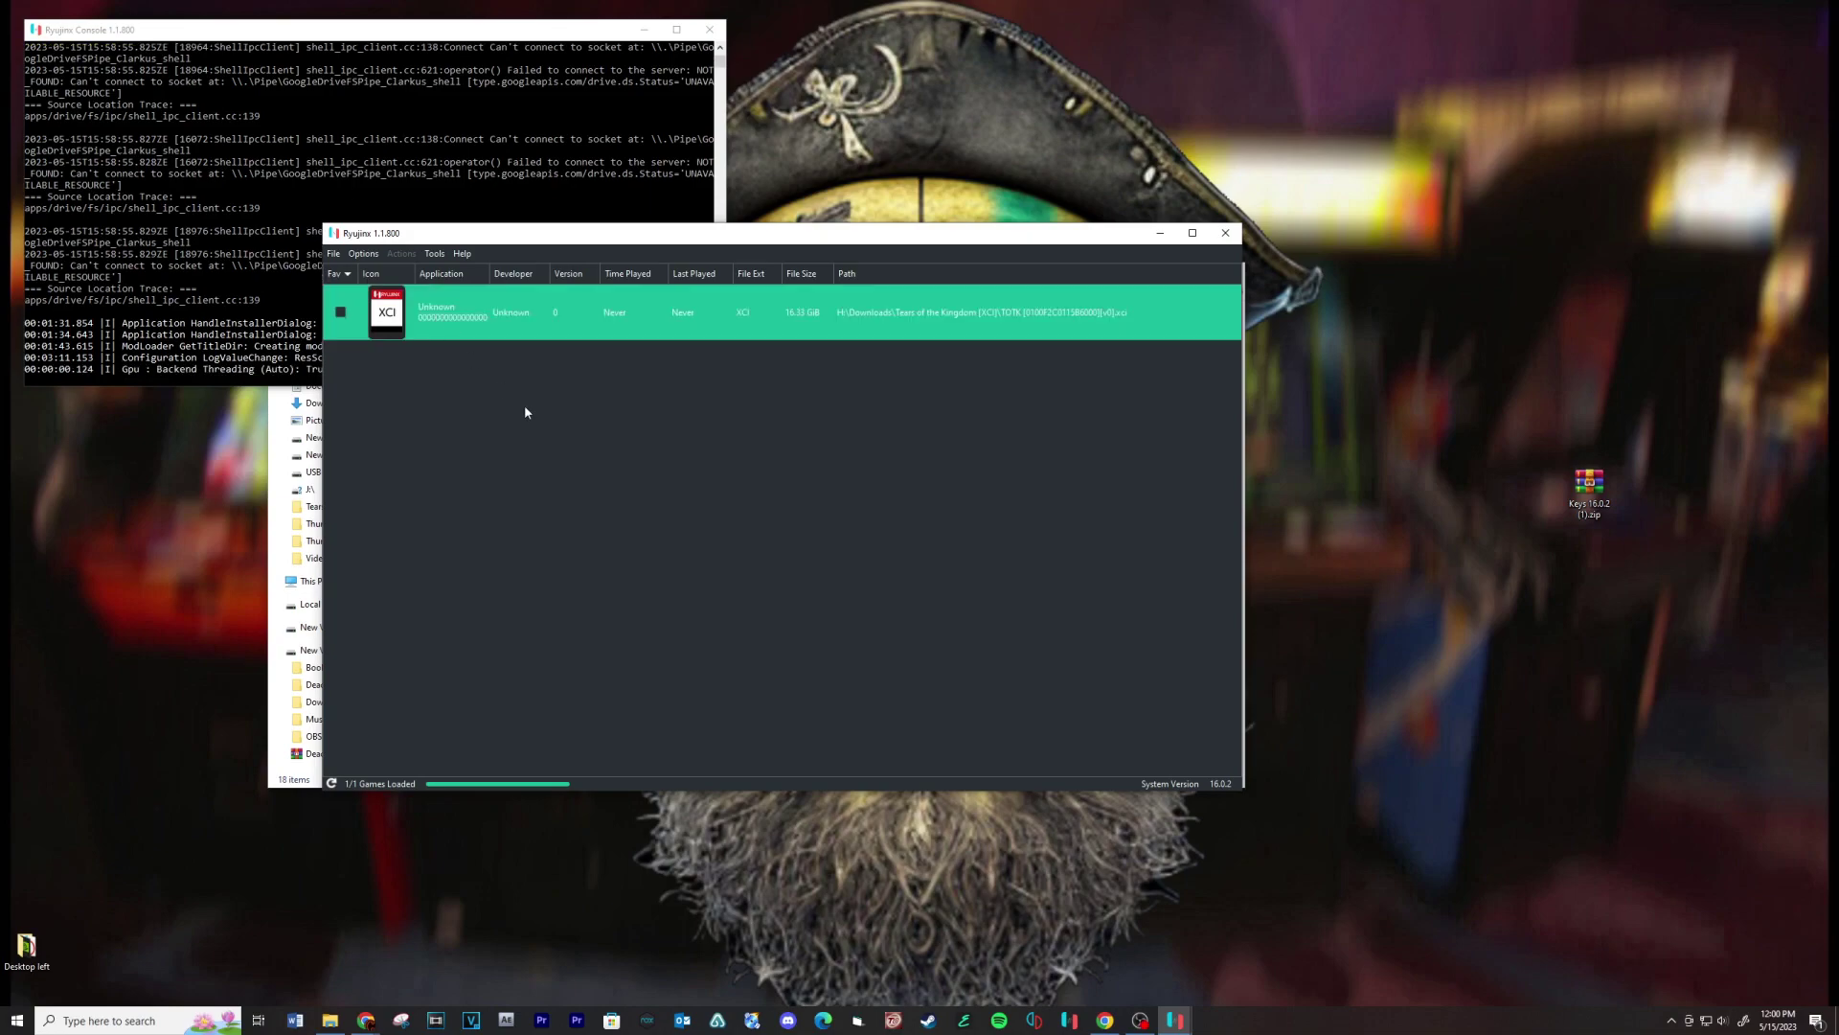